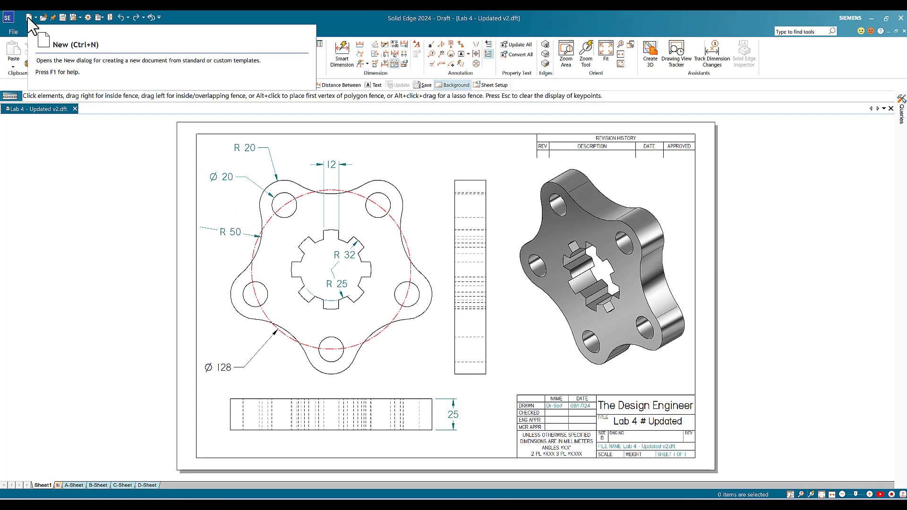
Step: Create a new part document from the ANSI Metric part template
{"action": "left_click", "coordinate": [29, 17]}
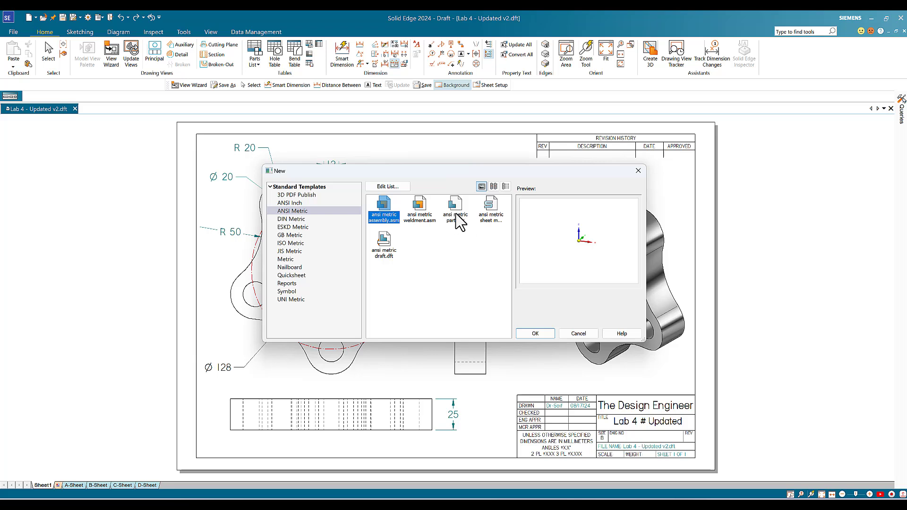
{"action": "left_click", "coordinate": [457, 220]}
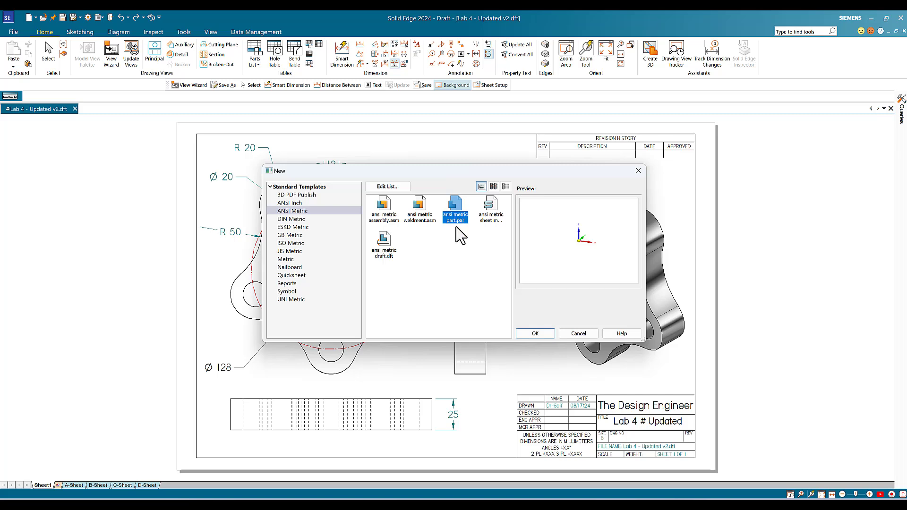
{"action": "left_click", "coordinate": [535, 335]}
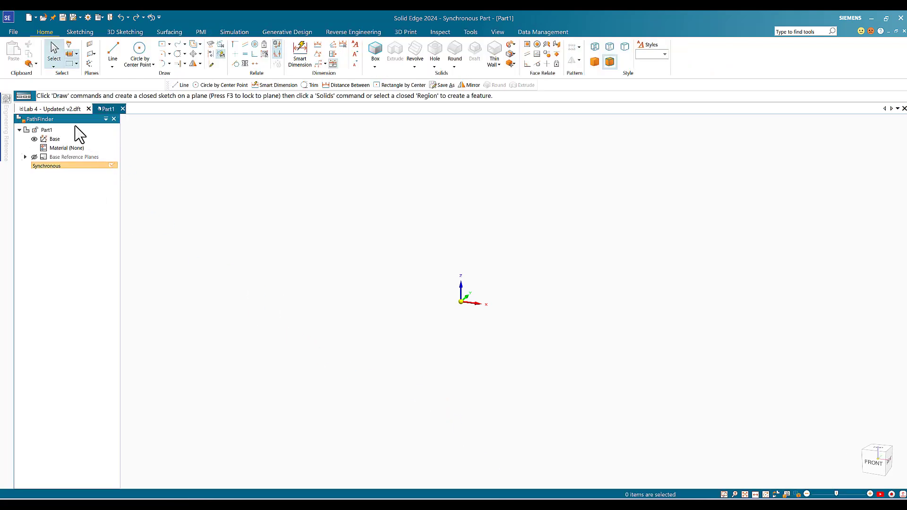
Step: Check the Lab 4 drawing, then sketch a 128 mm diameter circle centred on the origin in the part's Front (xz) plane
{"action": "left_click", "coordinate": [54, 110]}
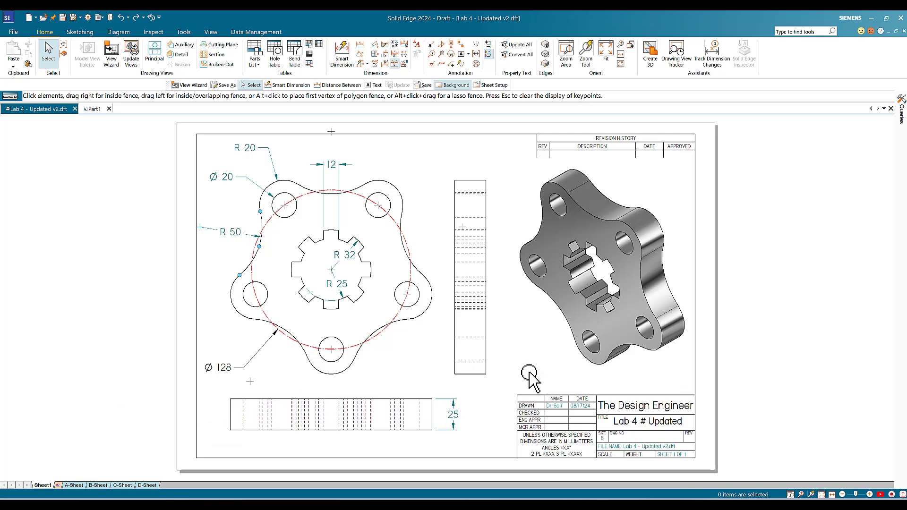
{"action": "left_click", "coordinate": [95, 110]}
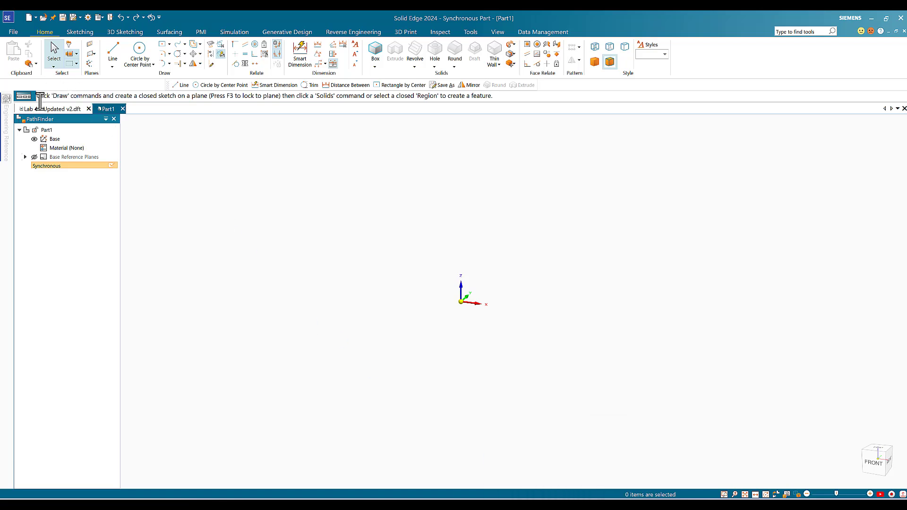
{"action": "left_click", "coordinate": [51, 109]}
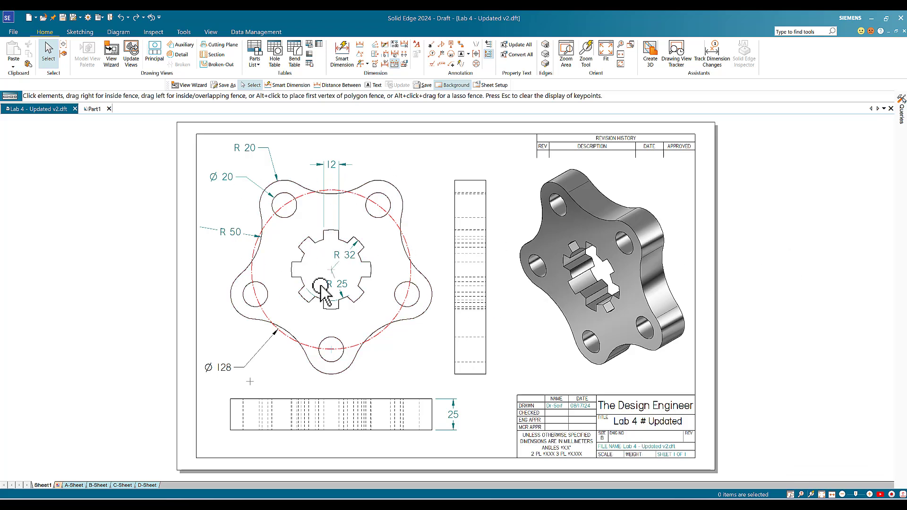
{"action": "left_click", "coordinate": [96, 109]}
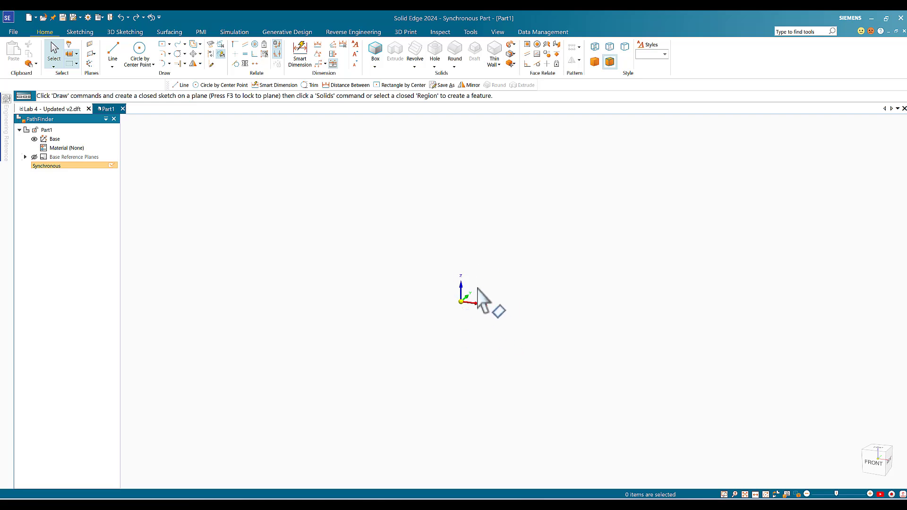
{"action": "left_click", "coordinate": [140, 60]}
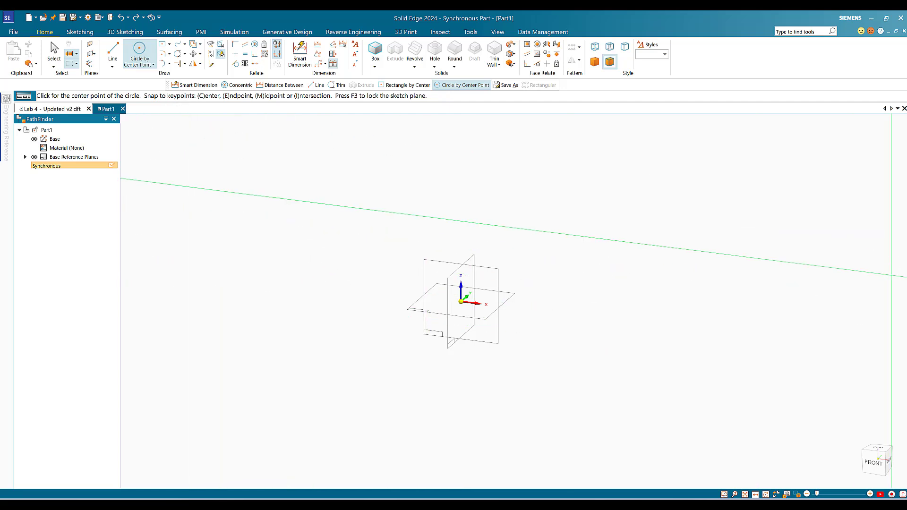
{"action": "left_click_drag", "start_coordinate": [499, 113], "coordinate": [218, 182]}
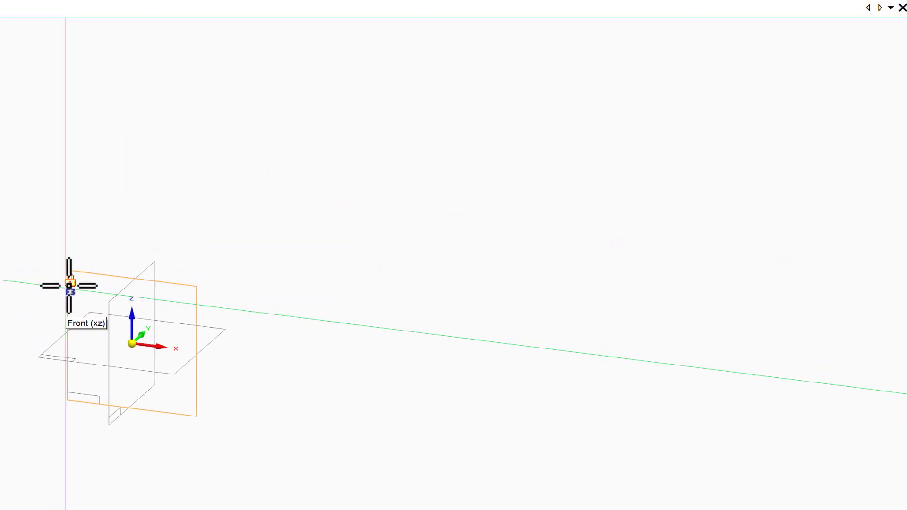
{"action": "key", "text": "F3"}
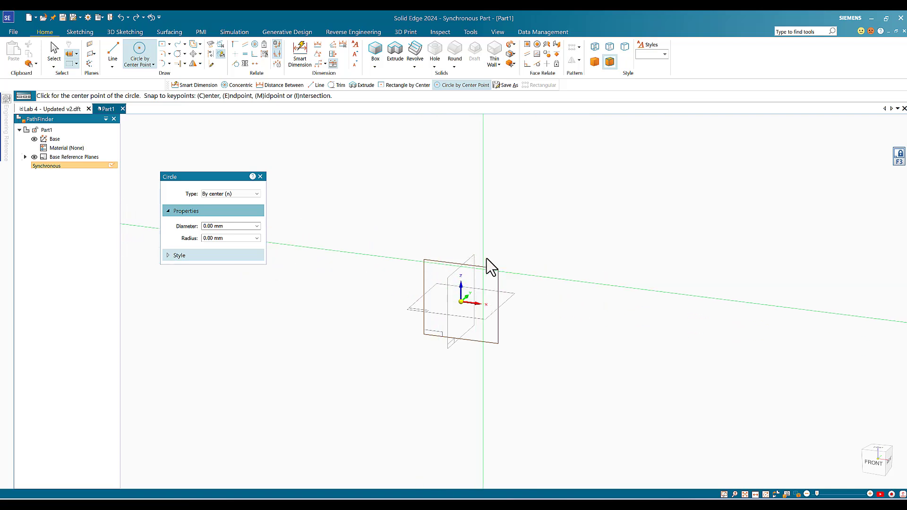
{"action": "left_click", "coordinate": [875, 468]}
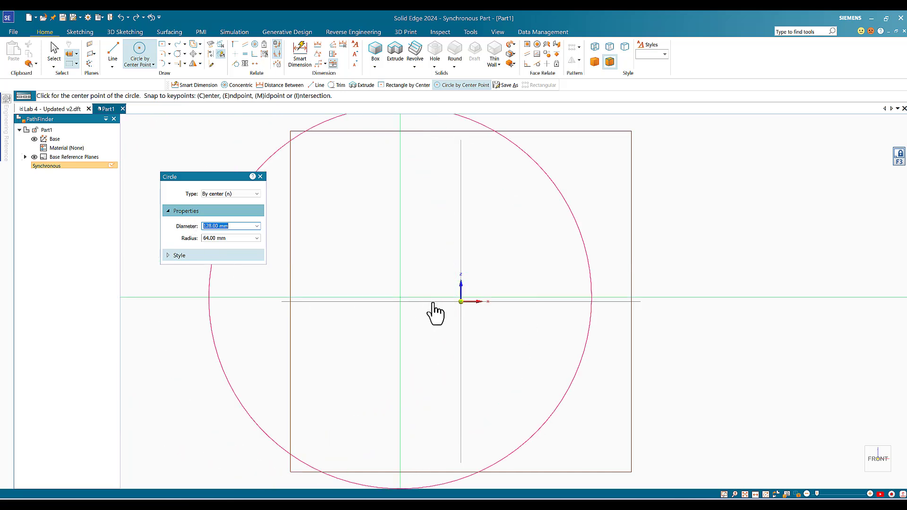
{"action": "left_click", "coordinate": [462, 303]}
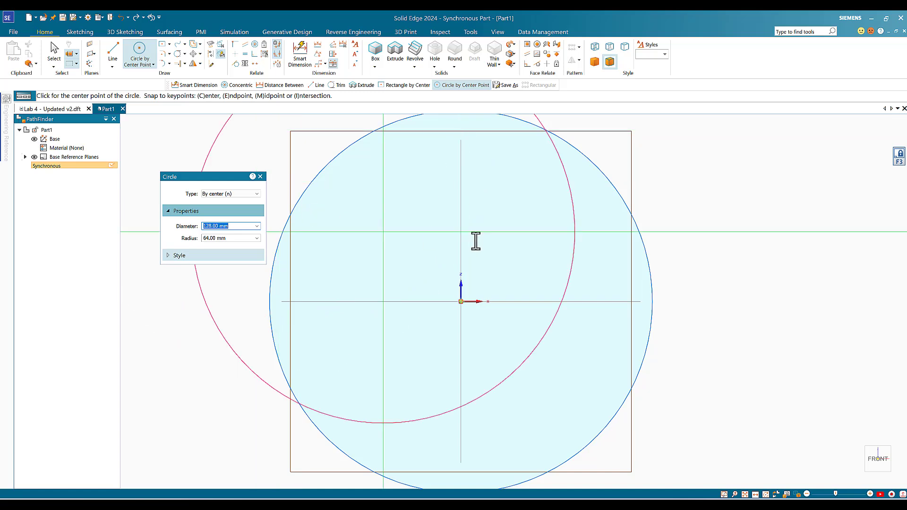
Step: Add a driving diameter dimension to the large circle, placed outside its upper-right edge
{"action": "scroll", "coordinate": [476, 259], "scroll_direction": "down", "scroll_amount": 1}
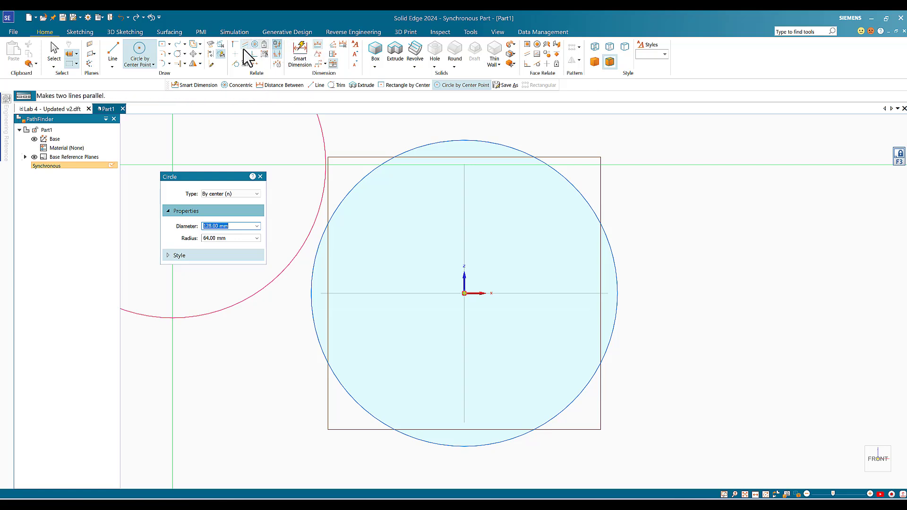
{"action": "left_click", "coordinate": [301, 51]}
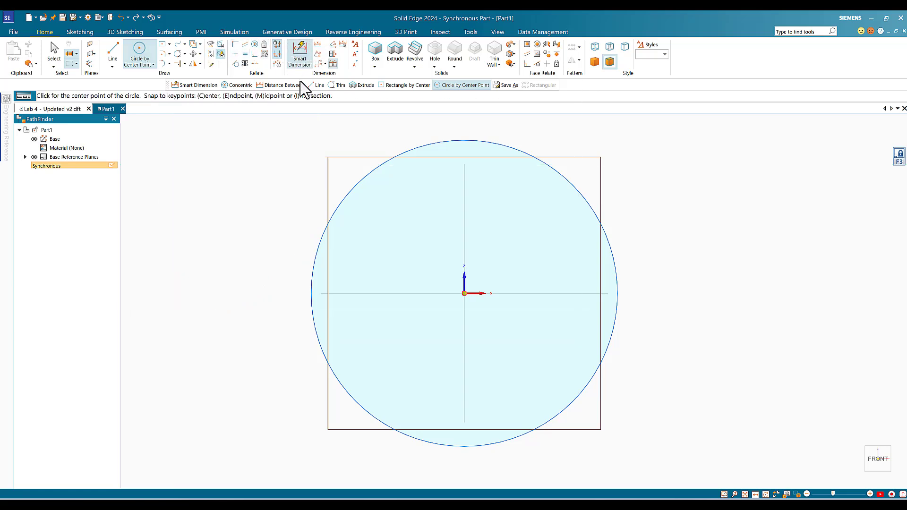
{"action": "left_click", "coordinate": [594, 213]}
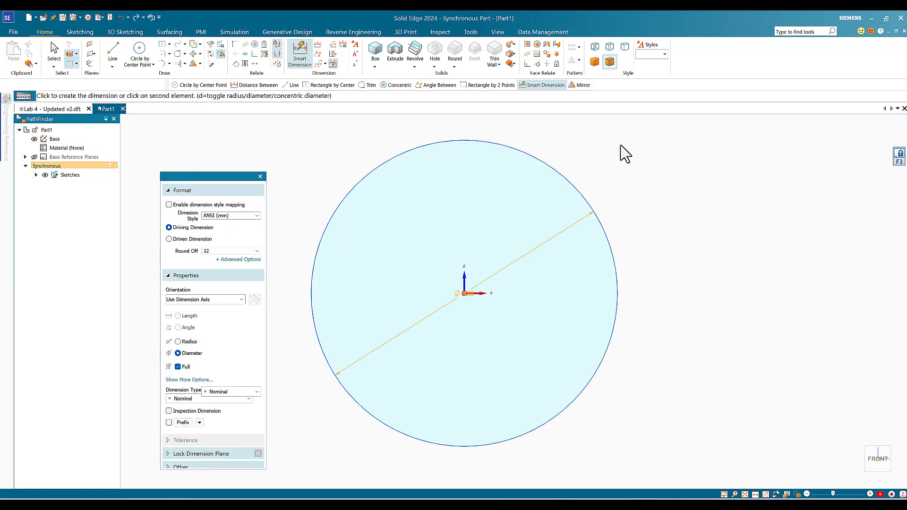
{"action": "left_click", "coordinate": [681, 130]}
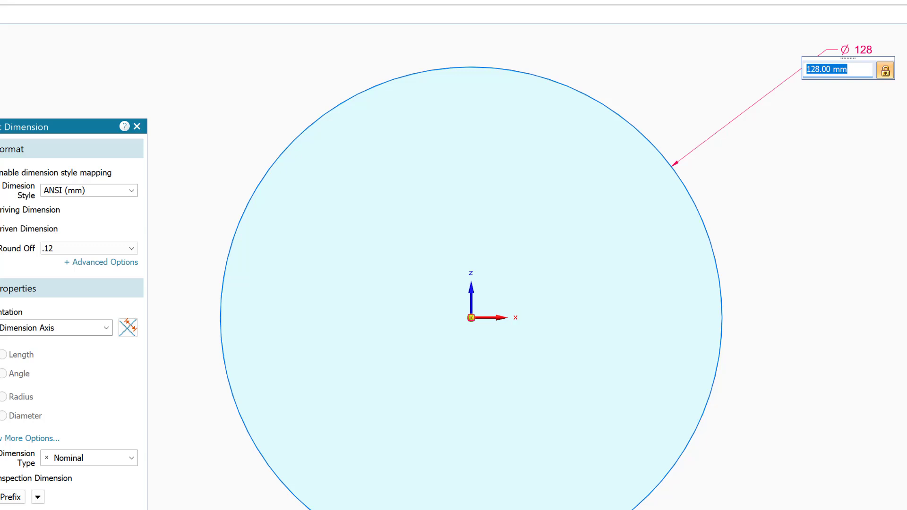
{"action": "key", "text": "Escape"}
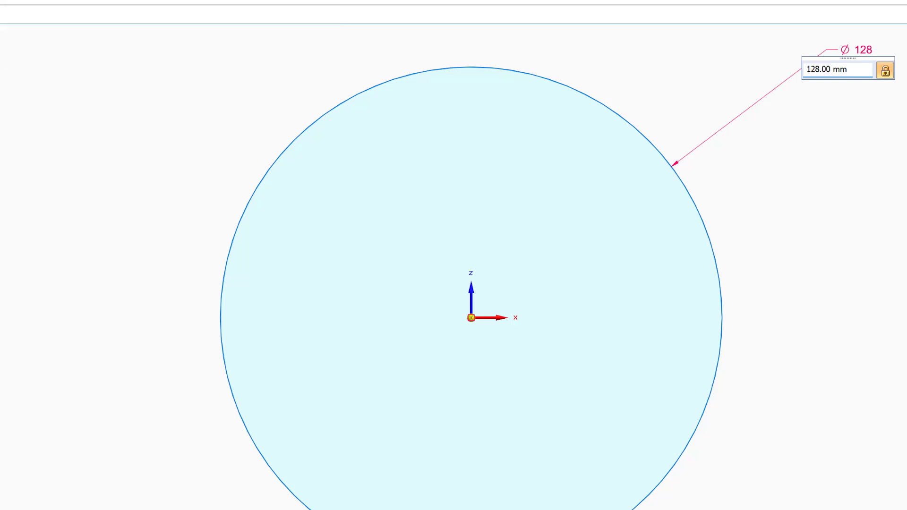
{"action": "key", "text": "Return"}
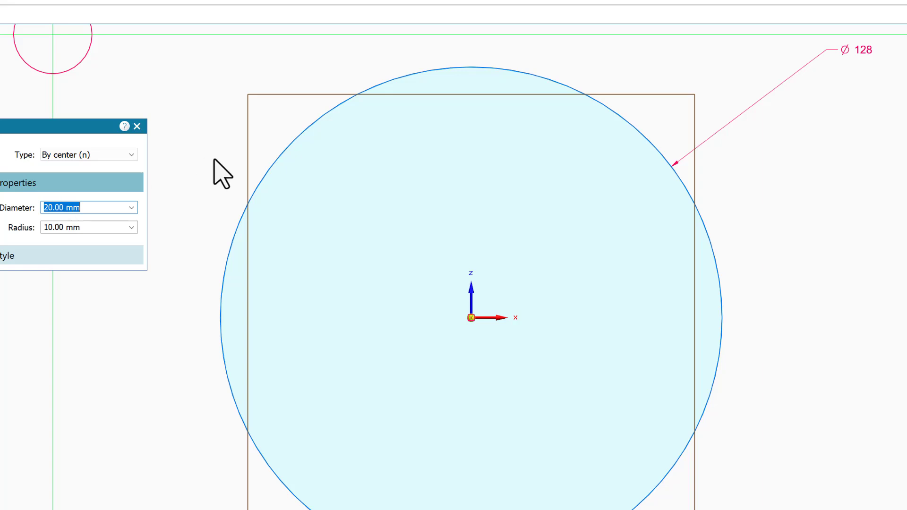
Step: Place a 20 mm diameter circle centred on the large circle's upper-right edge and dimension its diameter
{"action": "left_click", "coordinate": [639, 132]}
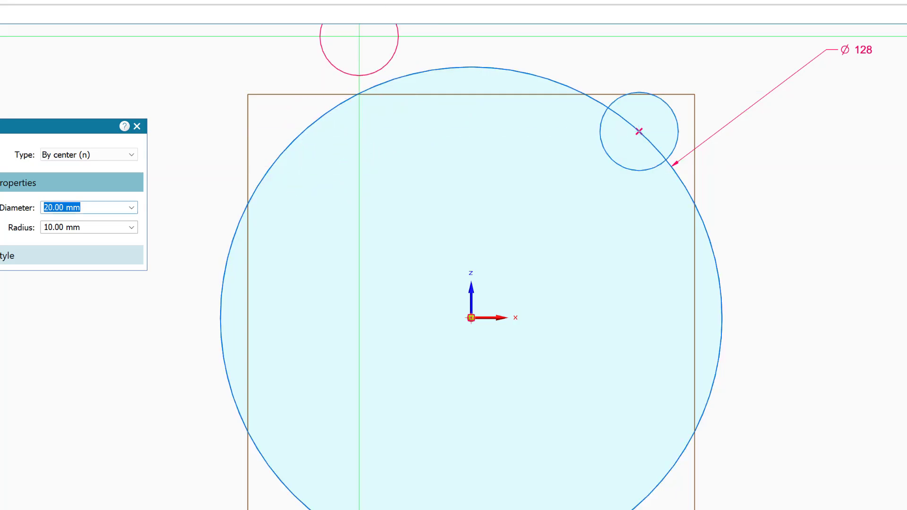
{"action": "key", "text": "Escape"}
{"action": "key", "text": "d"}
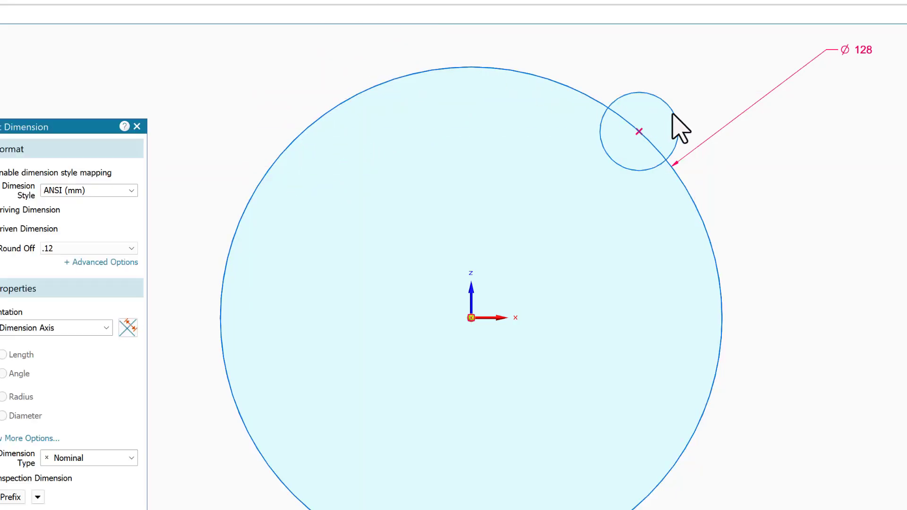
{"action": "left_click", "coordinate": [675, 115]}
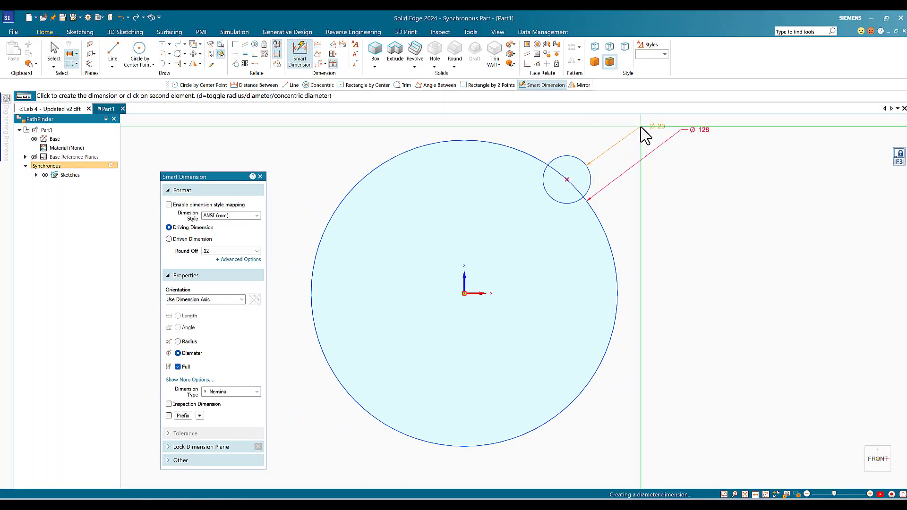
{"action": "left_click", "coordinate": [646, 136]}
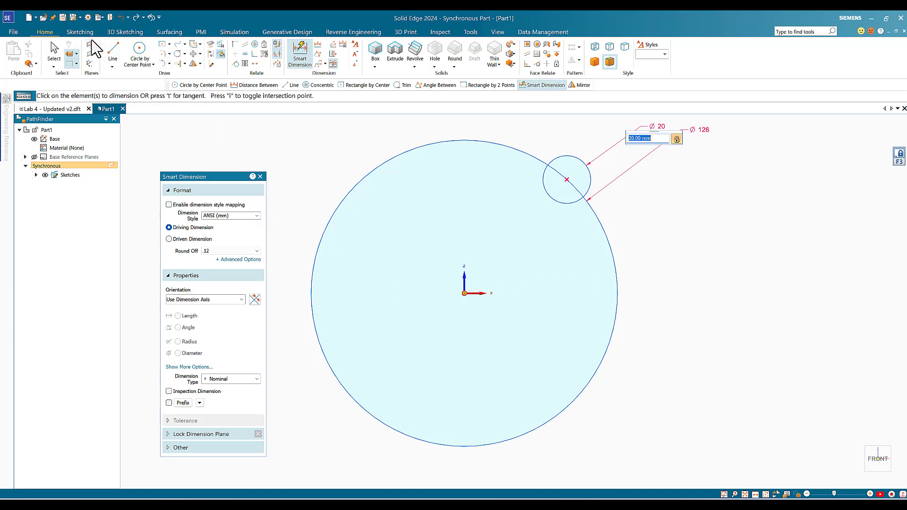
Step: Draw a line from the origin to the centre of the small circle
{"action": "left_click", "coordinate": [113, 51]}
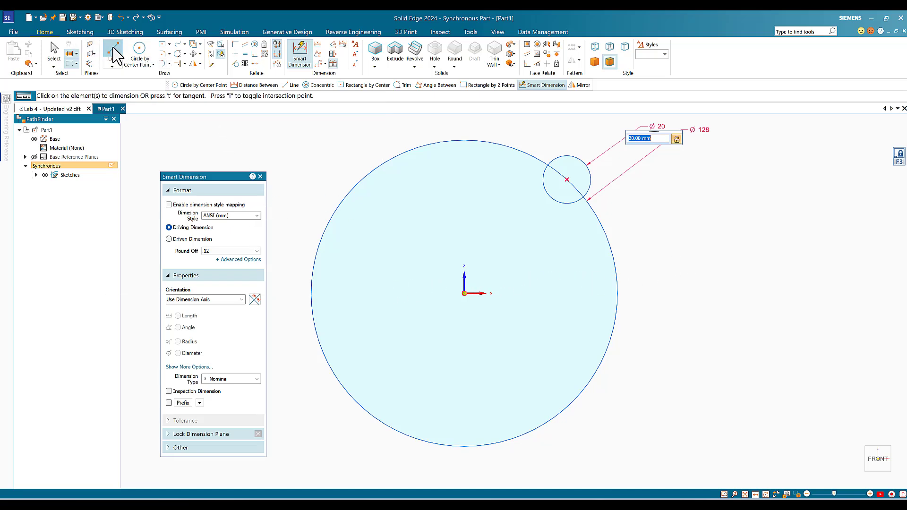
{"action": "left_click", "coordinate": [464, 294]}
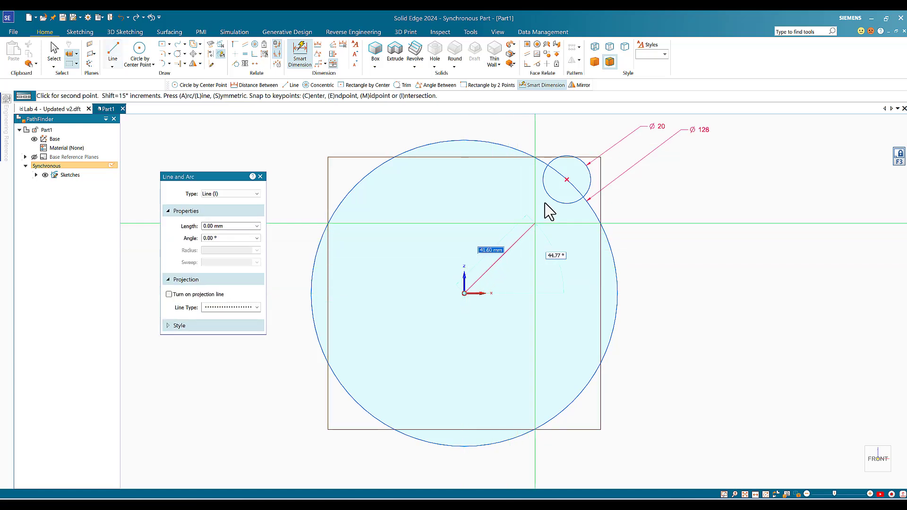
{"action": "left_click", "coordinate": [566, 180]}
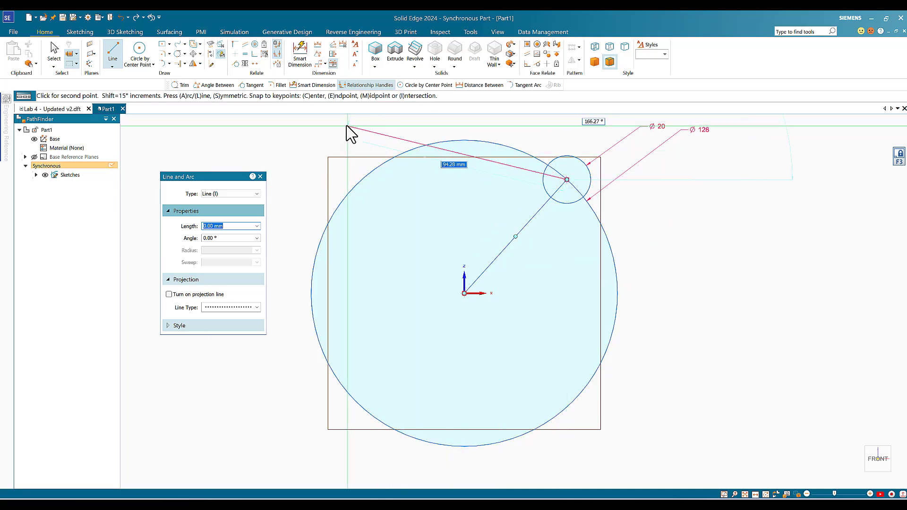
{"action": "key", "text": "Escape"}
{"action": "key", "text": "Escape"}
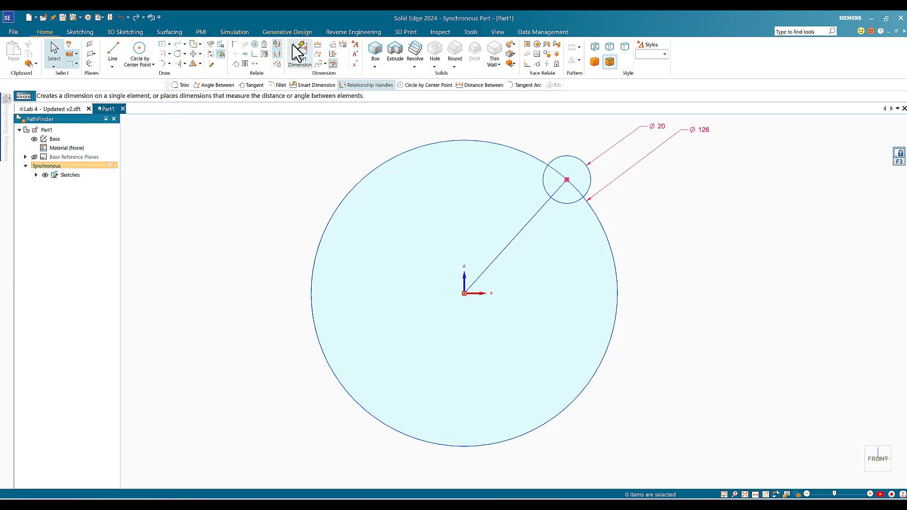
Step: Add an angle dimension between the vertical Z axis and the line to the small circle, and set it to 36°
{"action": "left_click", "coordinate": [314, 55]}
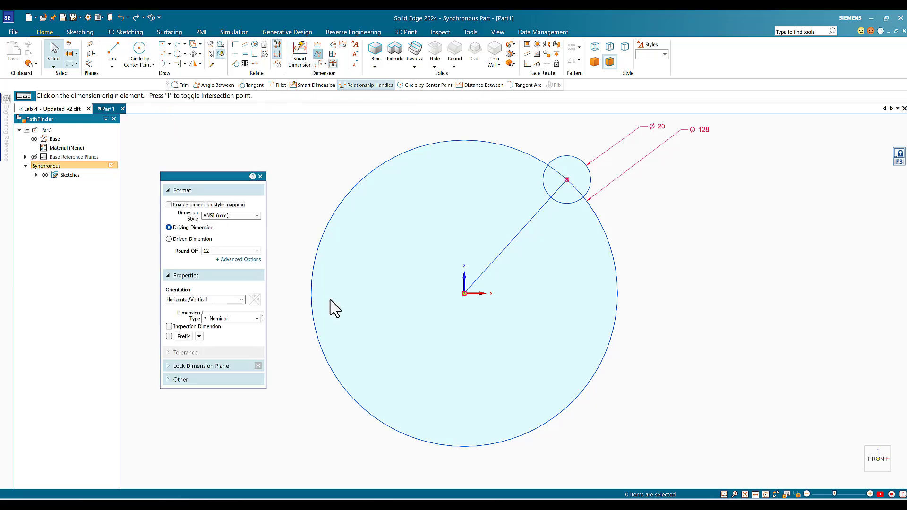
{"action": "left_click", "coordinate": [505, 247]}
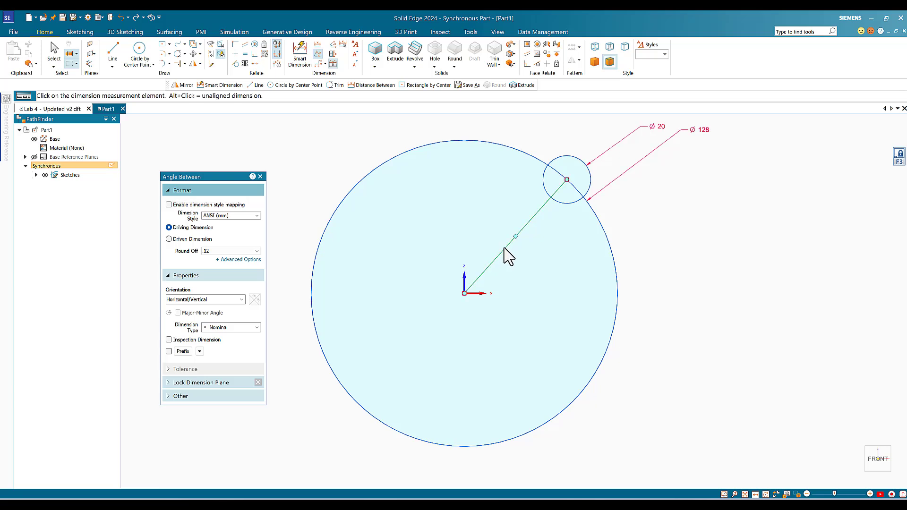
{"action": "left_click", "coordinate": [465, 282]}
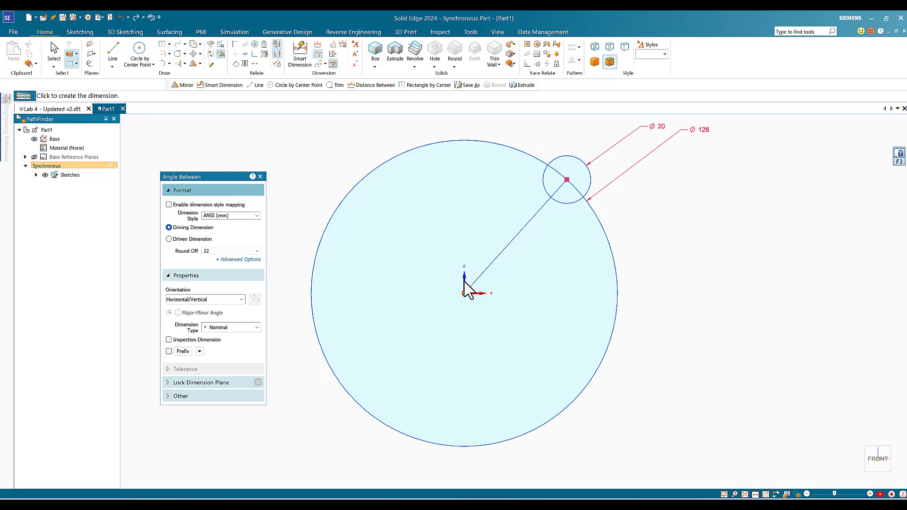
{"action": "left_click", "coordinate": [483, 220]}
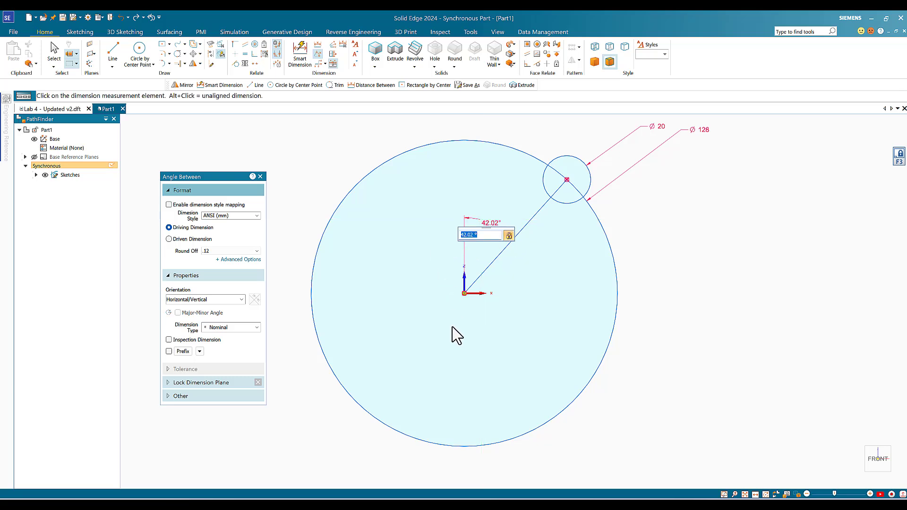
{"action": "type", "text": "3"}
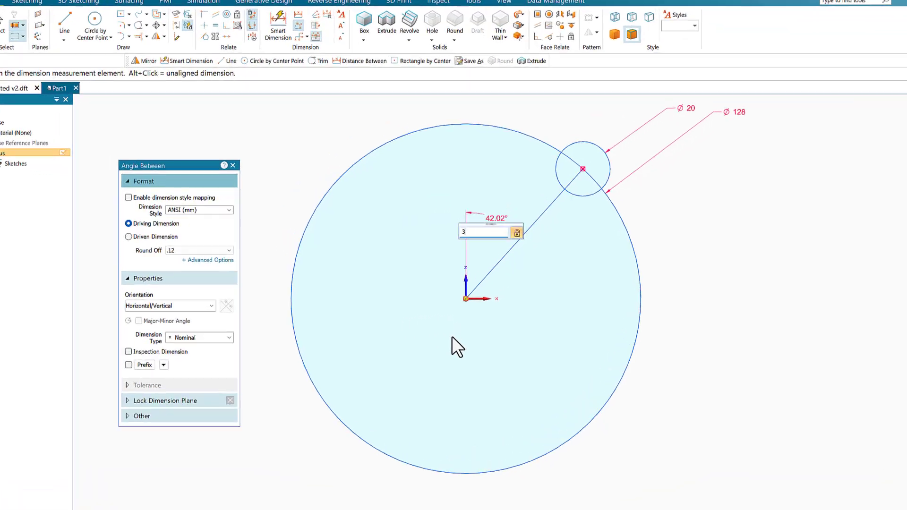
{"action": "type", "text": "6"}
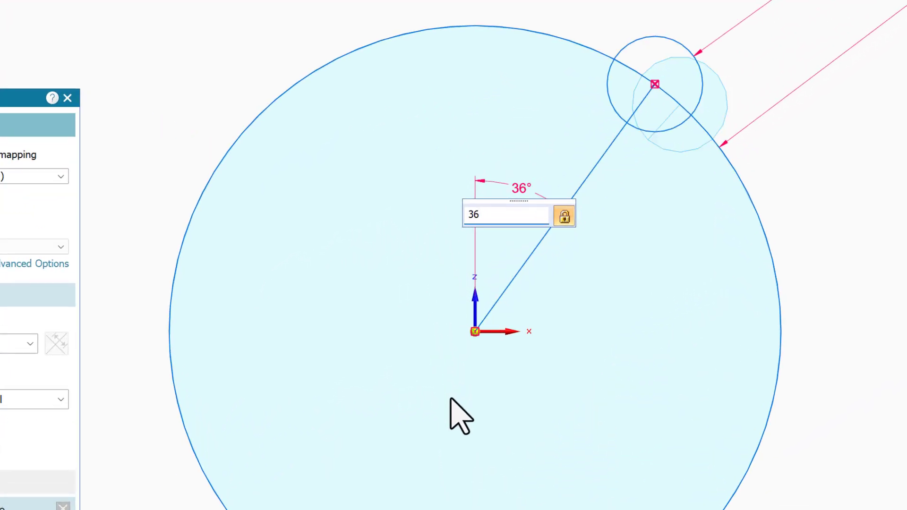
{"action": "key", "text": "Return"}
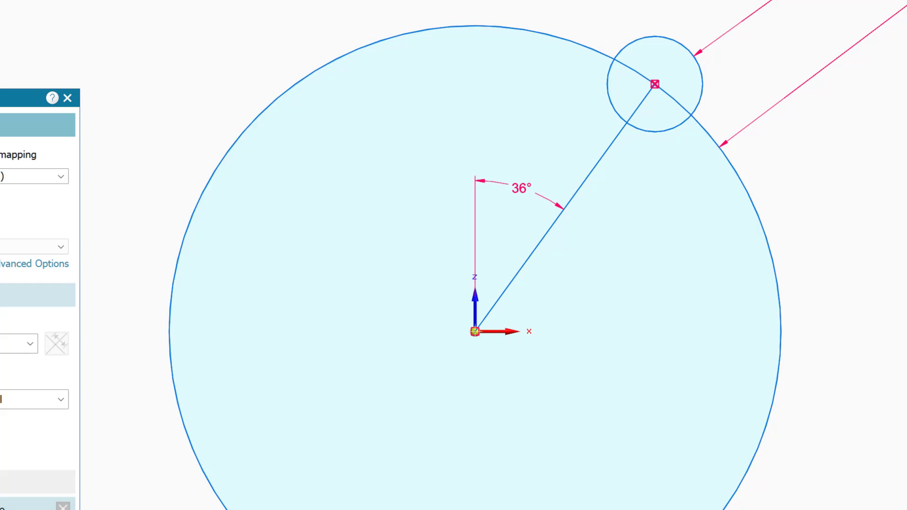
{"action": "key", "text": "Escape"}
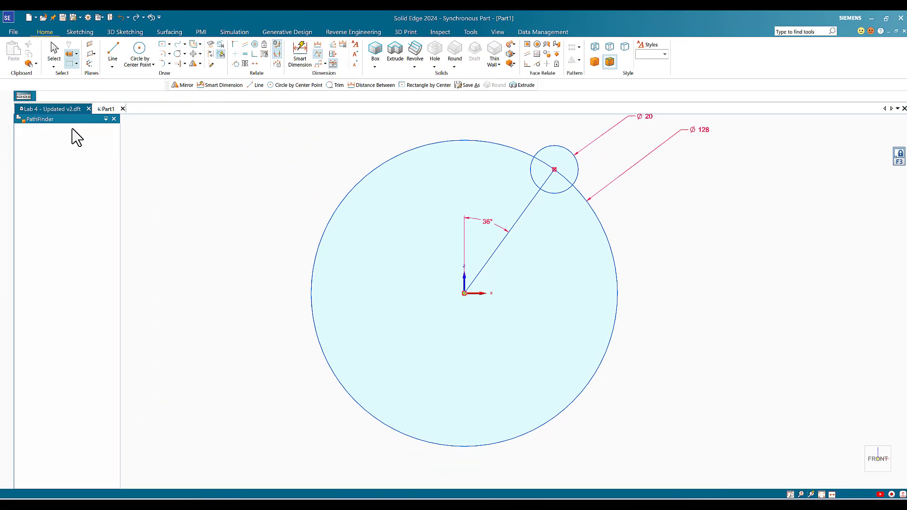
Step: Check the lobe radius in the reference drawing and place a 40 mm diameter circle centred on the 20 mm circle
{"action": "key", "text": "ctrl+Tab"}
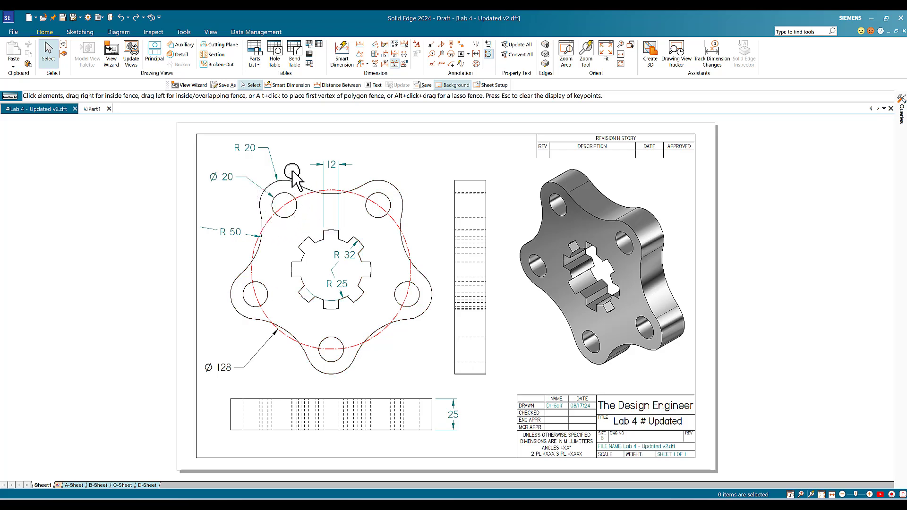
{"action": "left_click", "coordinate": [97, 112]}
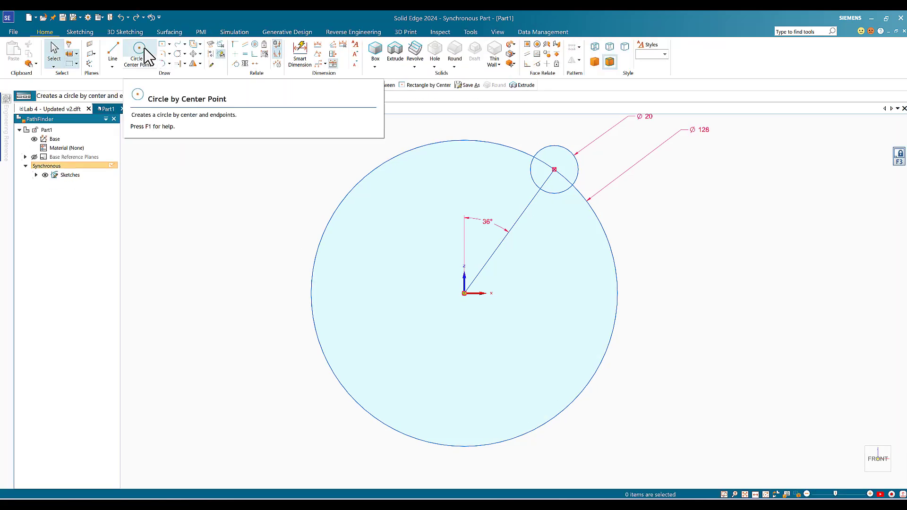
{"action": "left_click", "coordinate": [141, 63]}
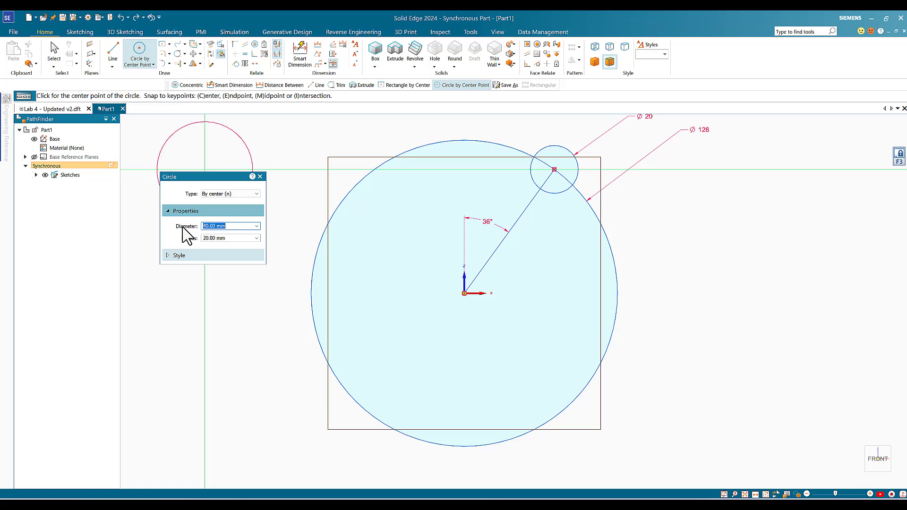
{"action": "left_click", "coordinate": [555, 170]}
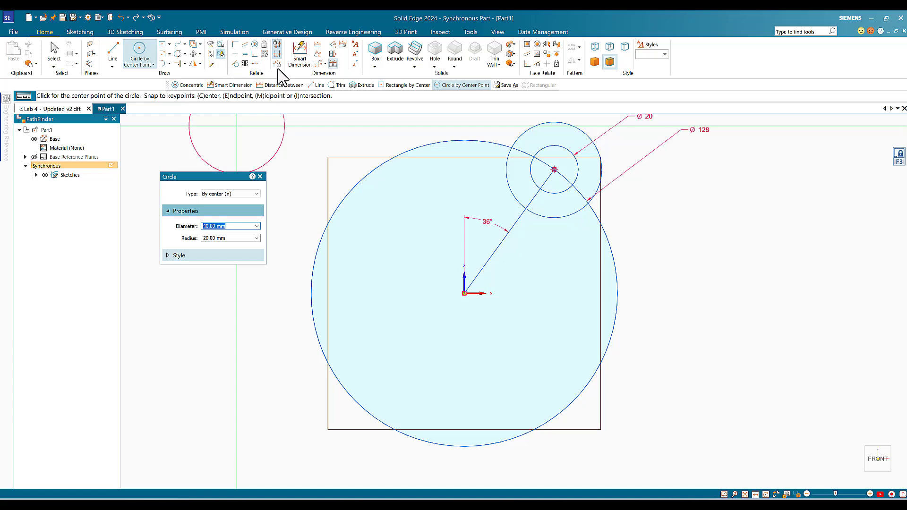
Step: Apply a concentric relationship between the 40 mm circle and the 20 mm circle
{"action": "left_click", "coordinate": [255, 45]}
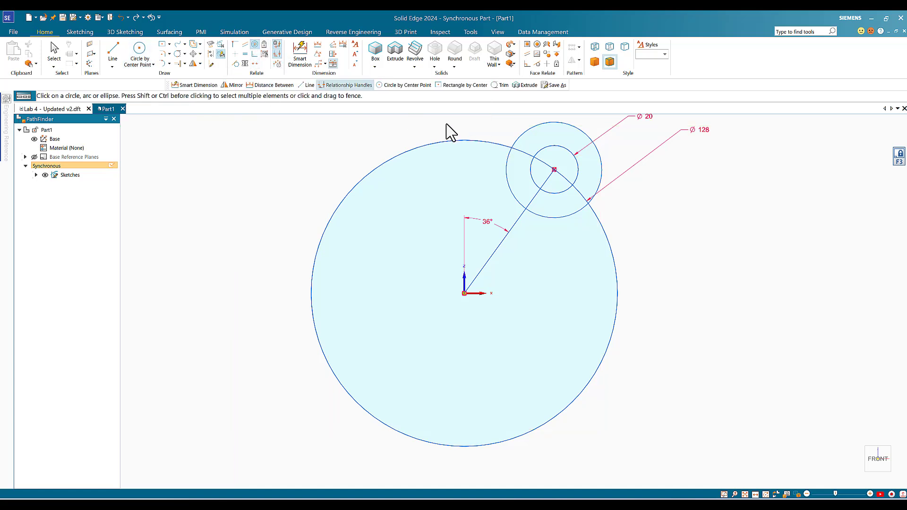
{"action": "left_click", "coordinate": [529, 130]}
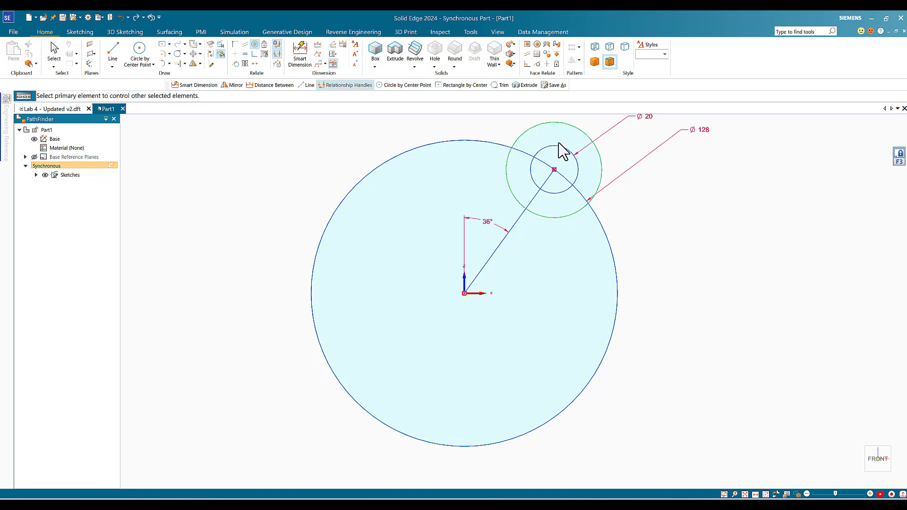
{"action": "left_click", "coordinate": [543, 150]}
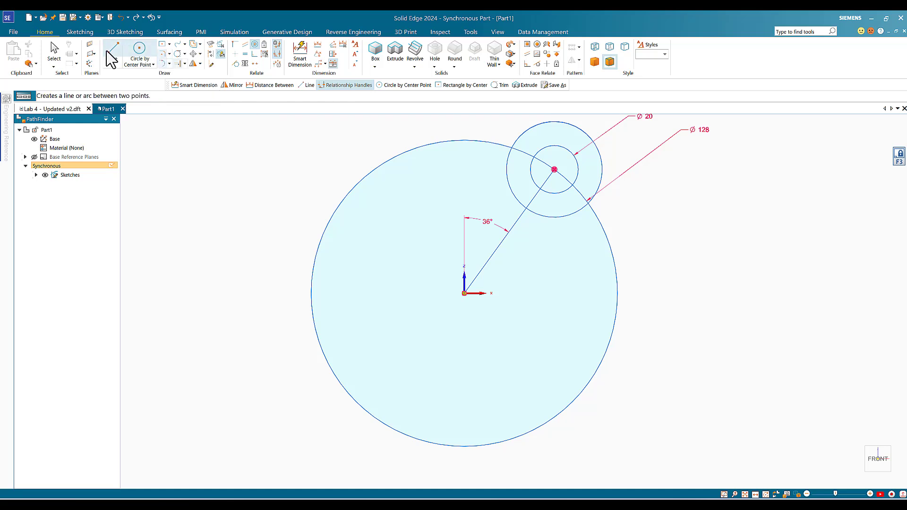
{"action": "left_click", "coordinate": [478, 143]}
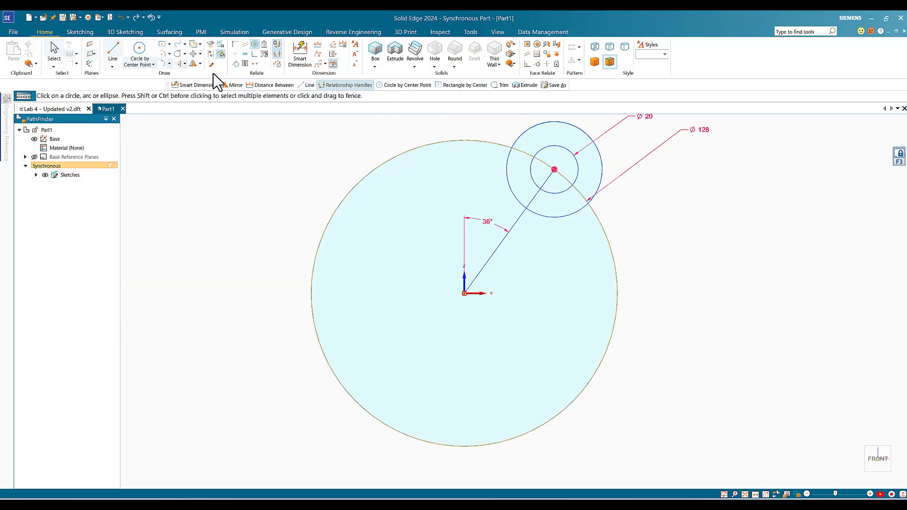
Step: Mirror a copy of the 20 mm and 40 mm circles about the vertical Z axis through the origin
{"action": "left_click", "coordinate": [192, 63]}
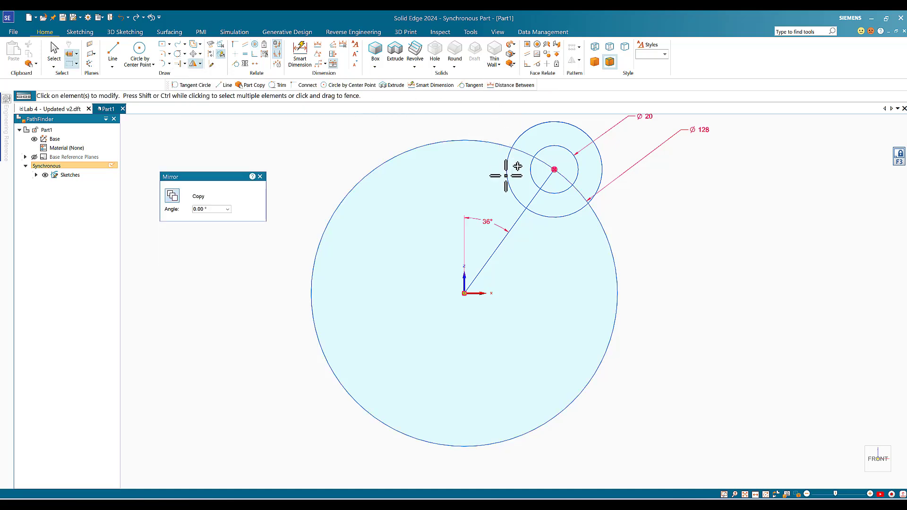
{"action": "left_click", "coordinate": [600, 217]}
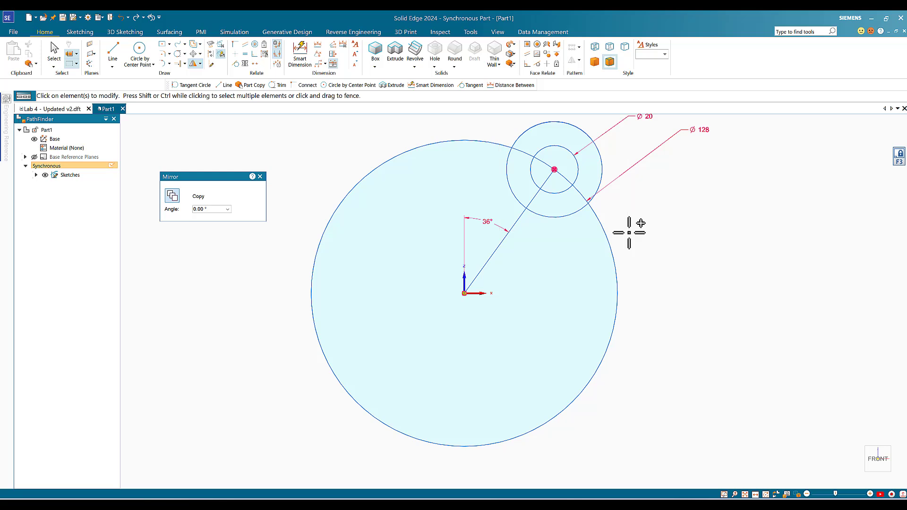
{"action": "right_click", "coordinate": [632, 236]}
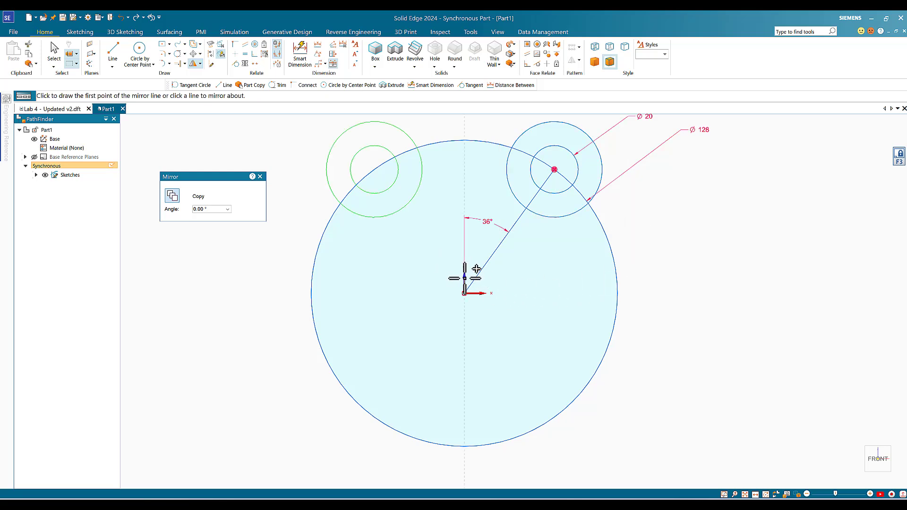
{"action": "left_click", "coordinate": [465, 278]}
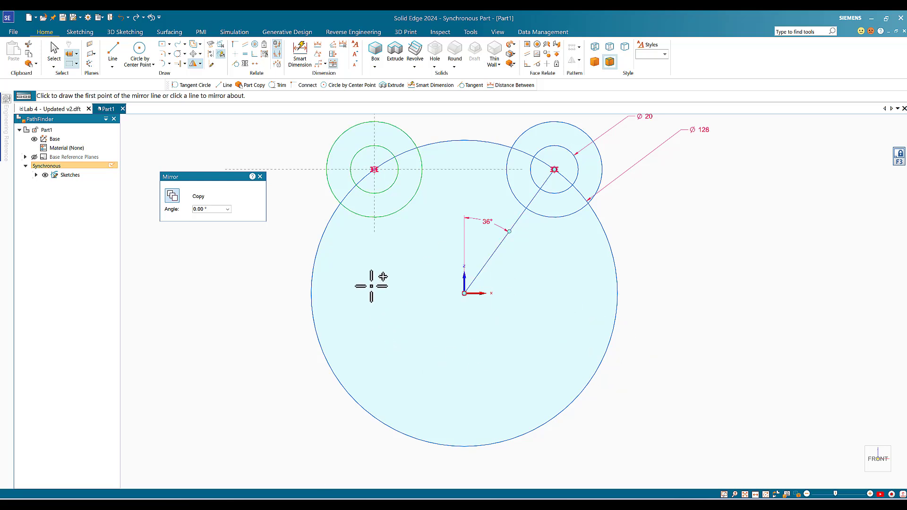
Step: Check the reference drawing and draw a 100 mm diameter tangent circle above and between the two 40 mm circles, touching both
{"action": "scroll", "coordinate": [195, 144], "scroll_direction": "down", "scroll_amount": 1}
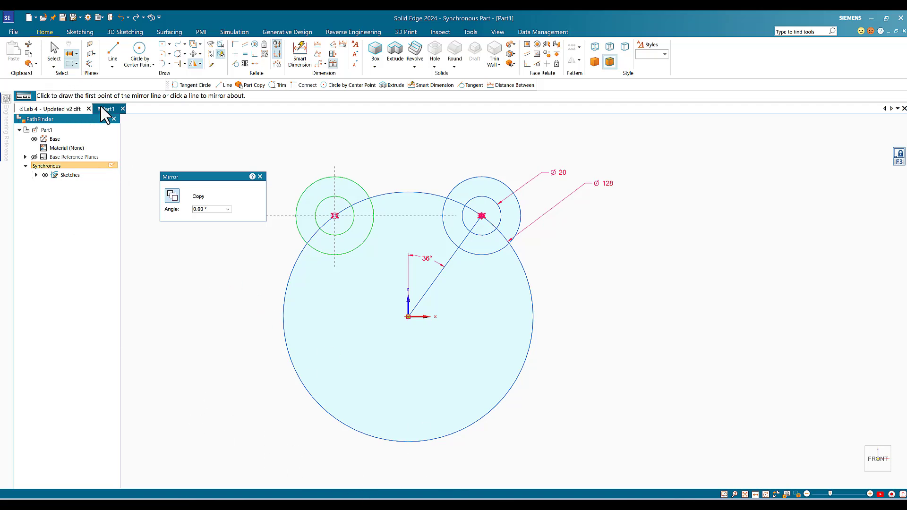
{"action": "left_click", "coordinate": [57, 109]}
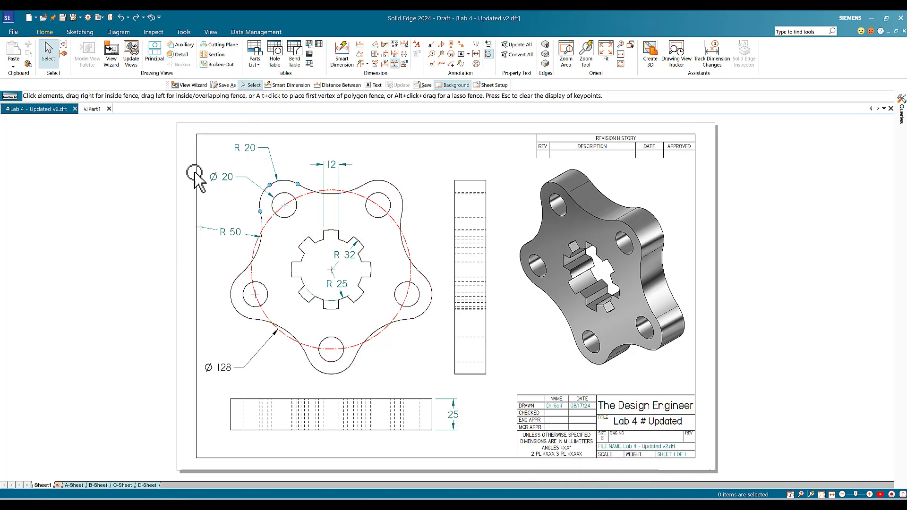
{"action": "left_click", "coordinate": [99, 111]}
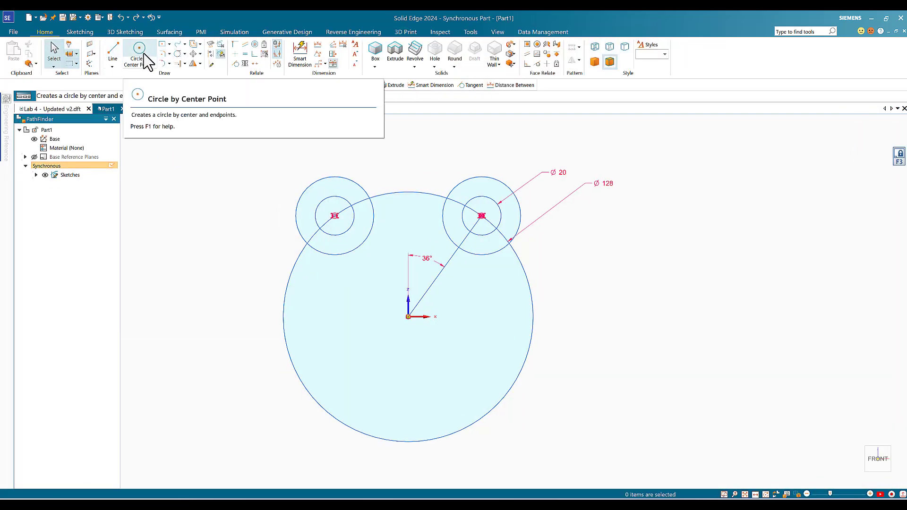
{"action": "left_click", "coordinate": [153, 65]}
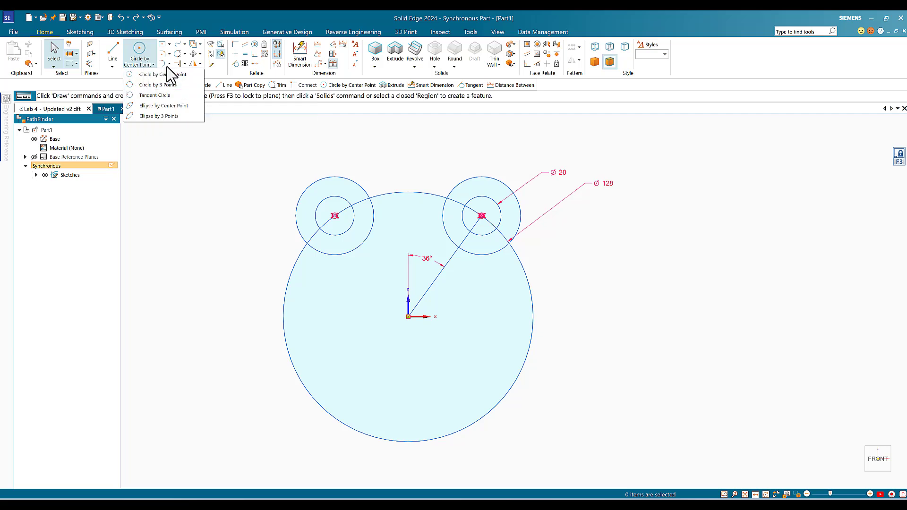
{"action": "left_click", "coordinate": [149, 96]}
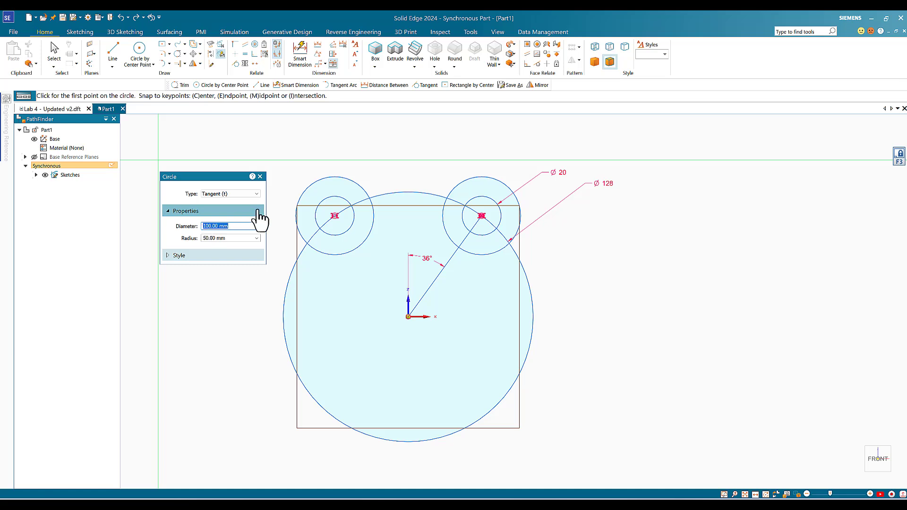
{"action": "left_click", "coordinate": [463, 194]}
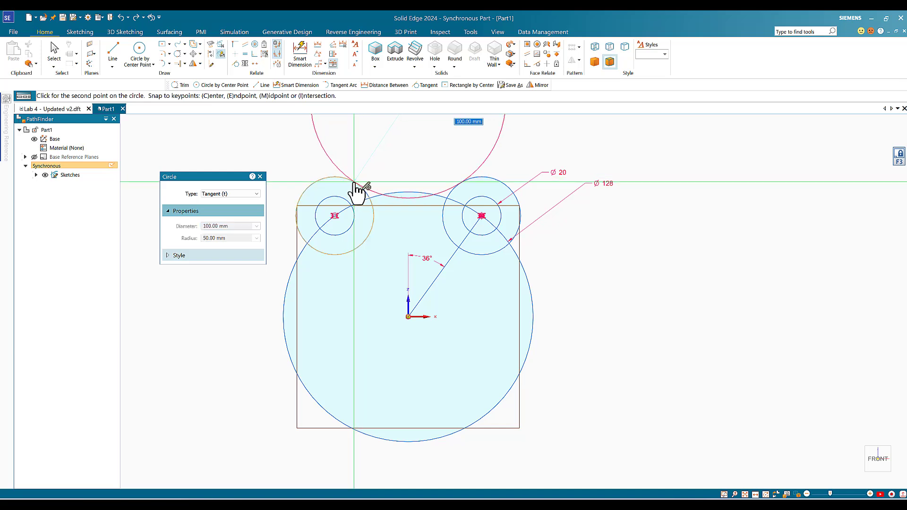
{"action": "left_click", "coordinate": [356, 186]}
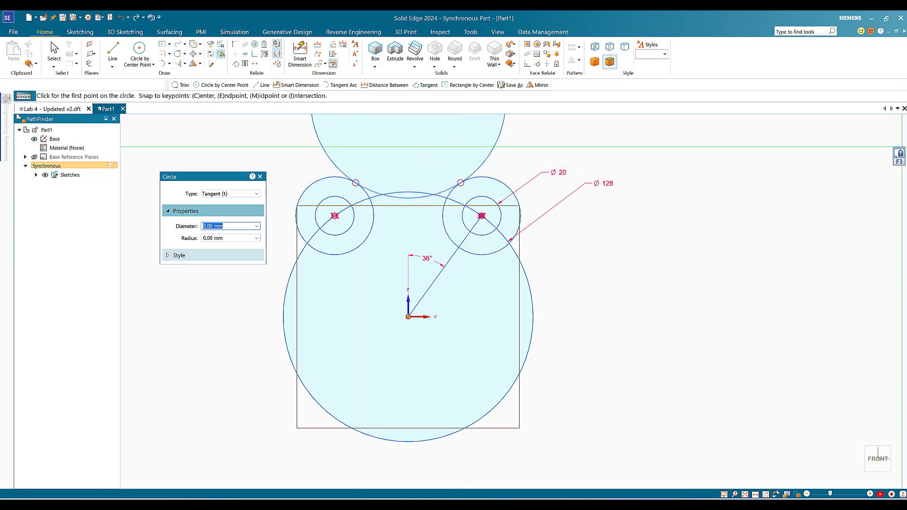
Step: Trim the upper part of the 100 mm tangent circle, keeping only the arc between its two tangent points
{"action": "left_click", "coordinate": [176, 53]}
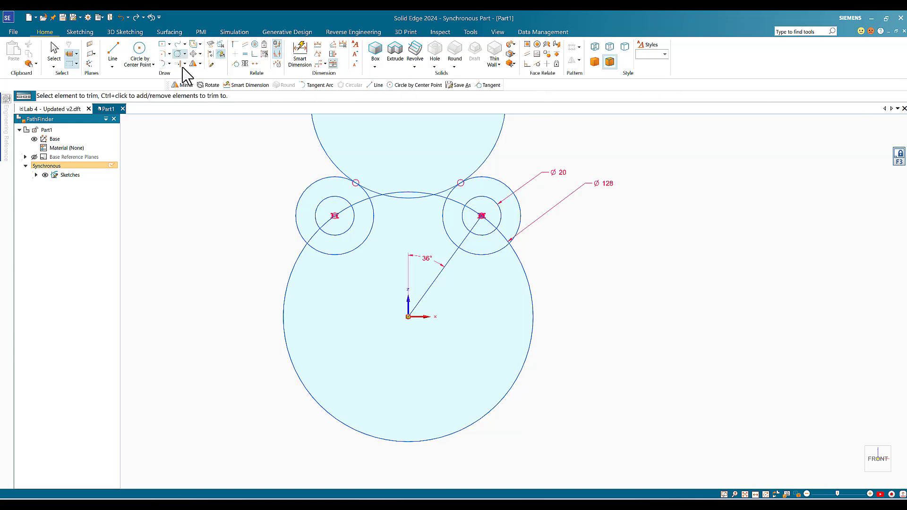
{"action": "left_click_drag", "start_coordinate": [276, 141], "coordinate": [276, 141]}
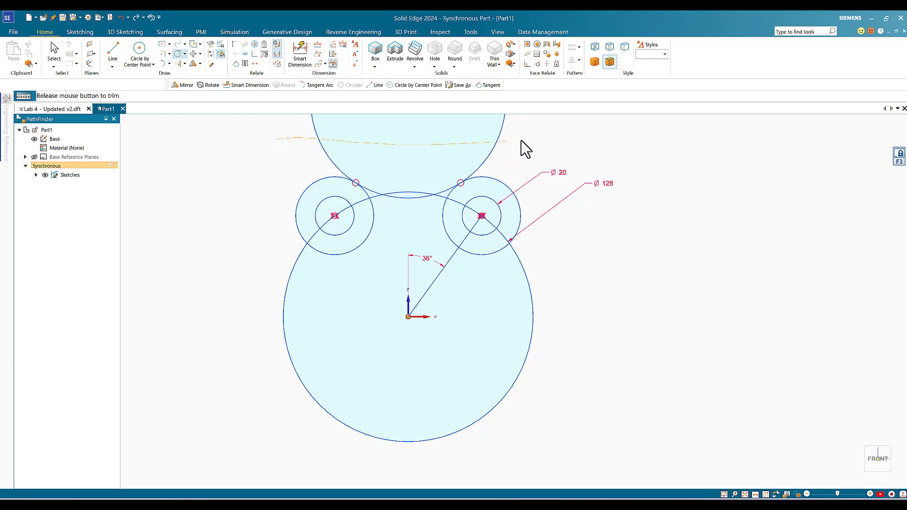
{"action": "left_click_drag", "start_coordinate": [521, 141], "coordinate": [523, 141]}
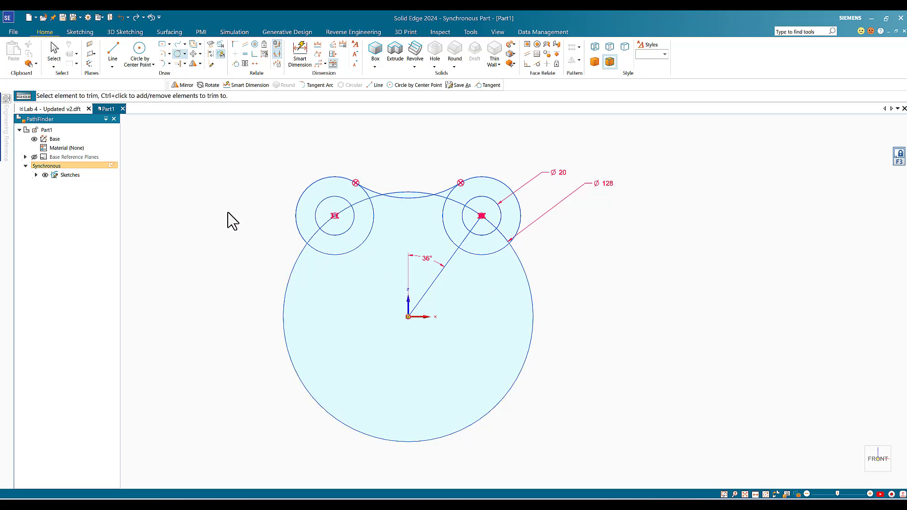
{"action": "left_click", "coordinate": [200, 55]}
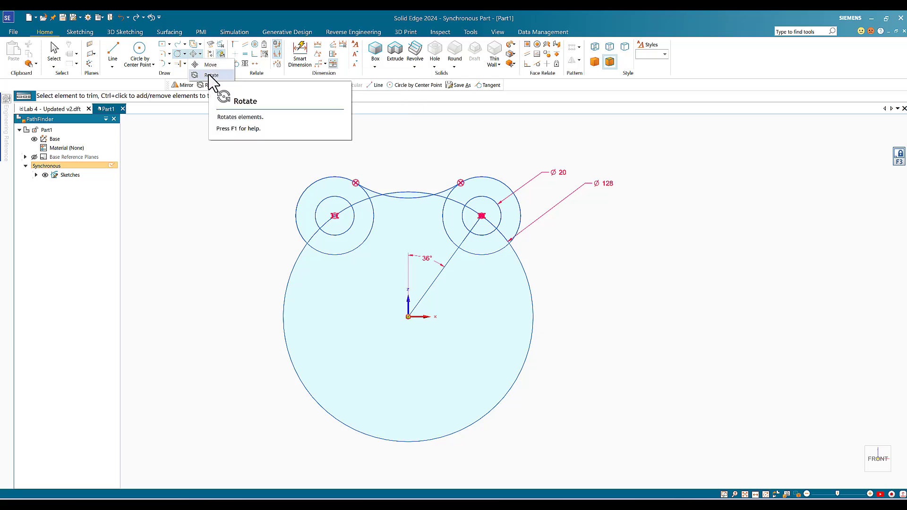
{"action": "left_click", "coordinate": [210, 76]}
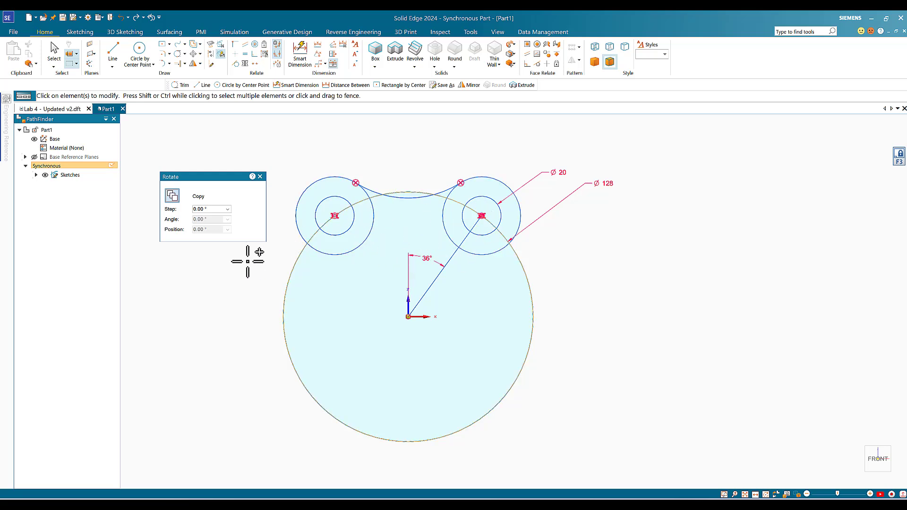
{"action": "key", "text": "Escape"}
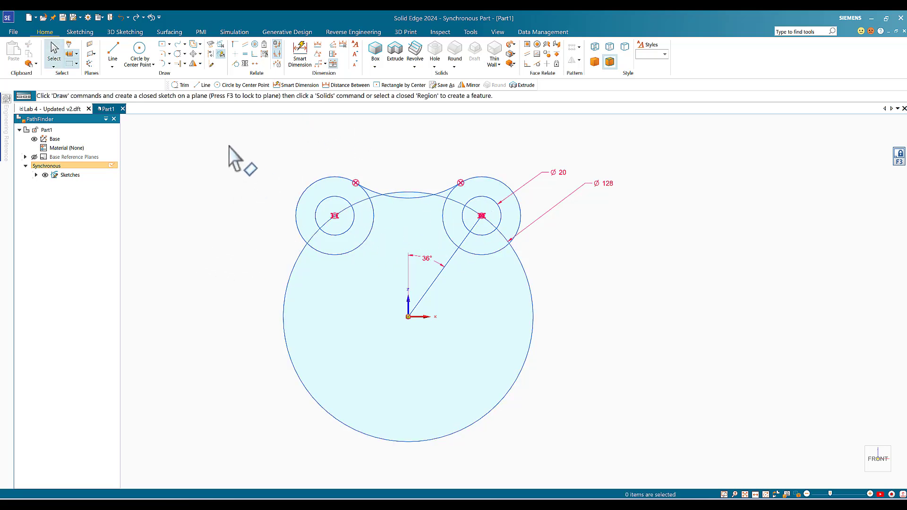
Step: Rotate copies of the lobe circles and connecting arc about the origin in 72° steps to complete the five-lobed outline
{"action": "left_click", "coordinate": [200, 53]}
{"action": "left_click", "coordinate": [212, 74]}
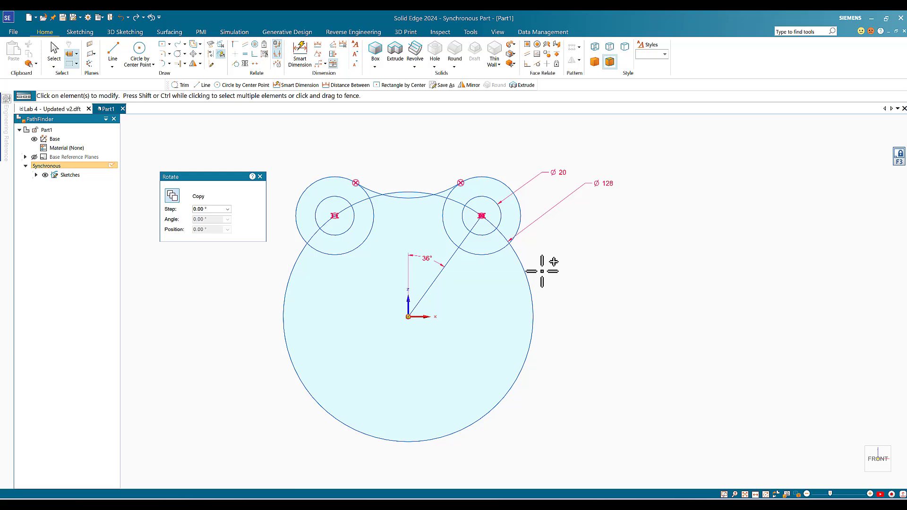
{"action": "left_click_drag", "start_coordinate": [542, 270], "coordinate": [541, 269]}
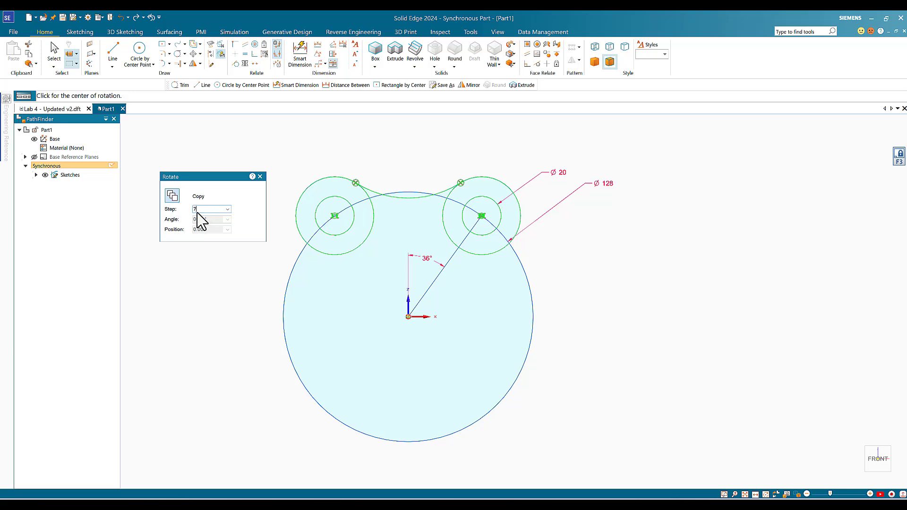
{"action": "type", "text": "2"}
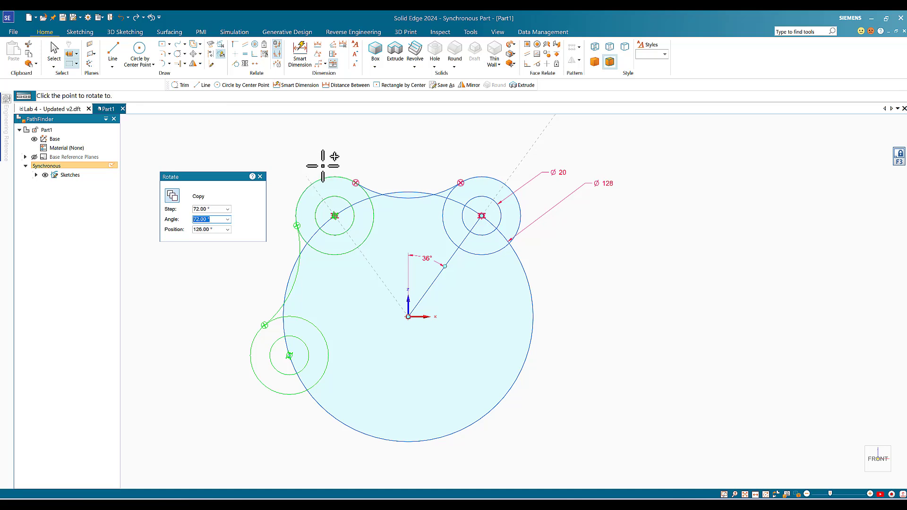
{"action": "left_click", "coordinate": [323, 166]}
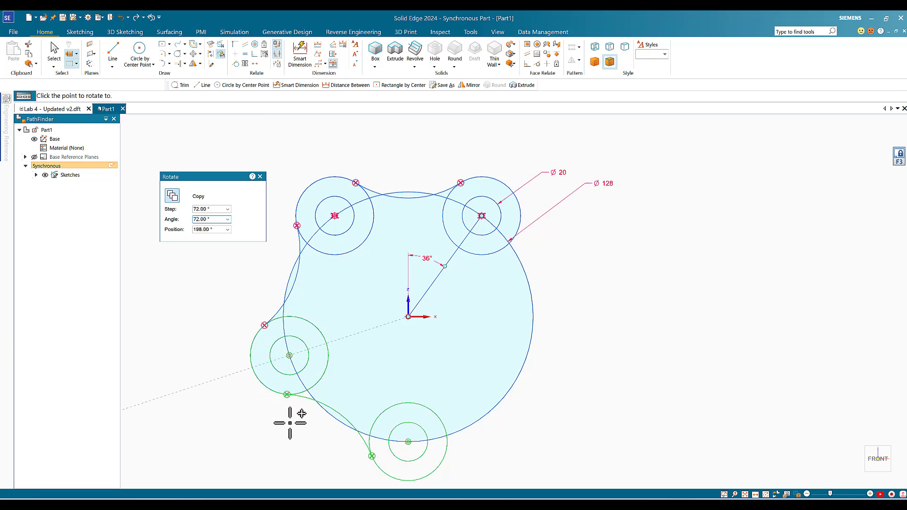
{"action": "left_click", "coordinate": [372, 456]}
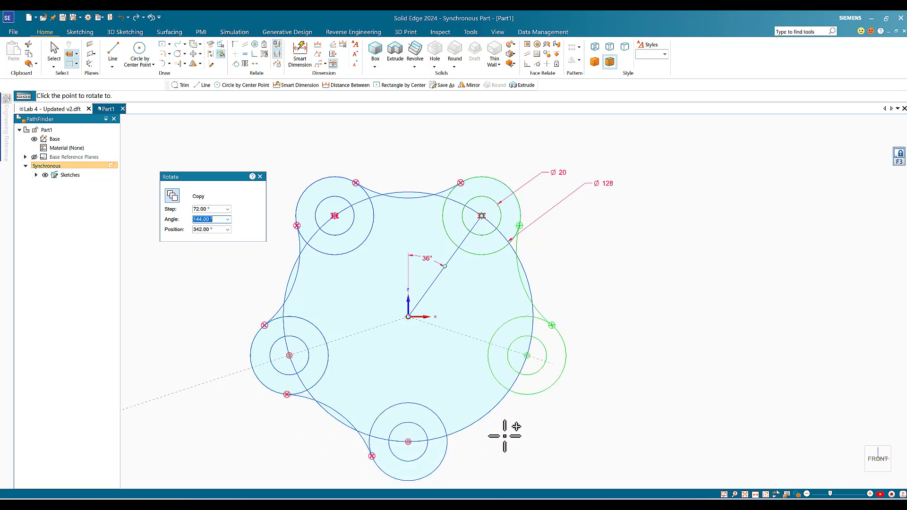
{"action": "left_click", "coordinate": [478, 443]}
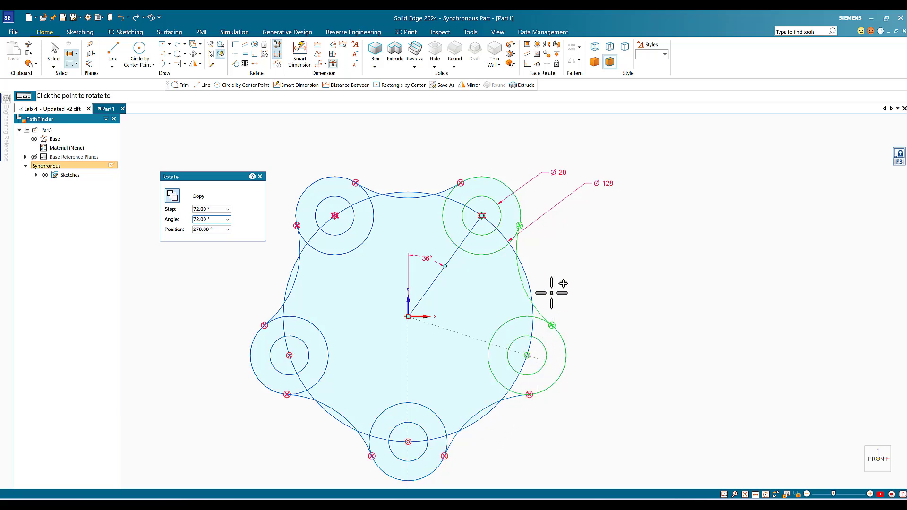
{"action": "left_click", "coordinate": [545, 253]}
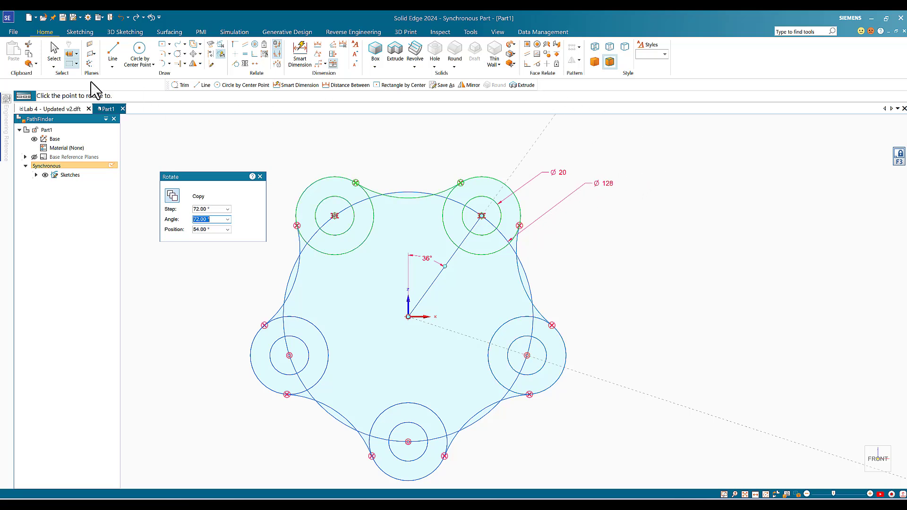
{"action": "key", "text": "Escape"}
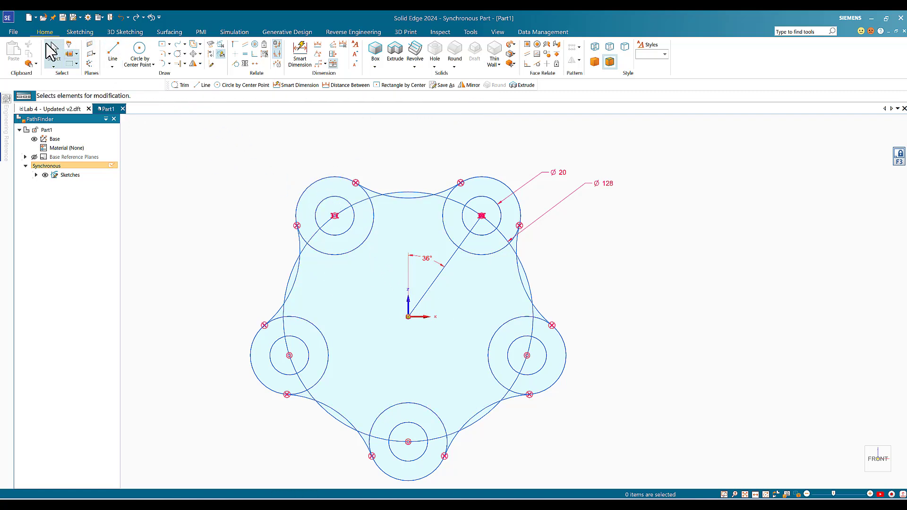
{"action": "left_click", "coordinate": [438, 279]}
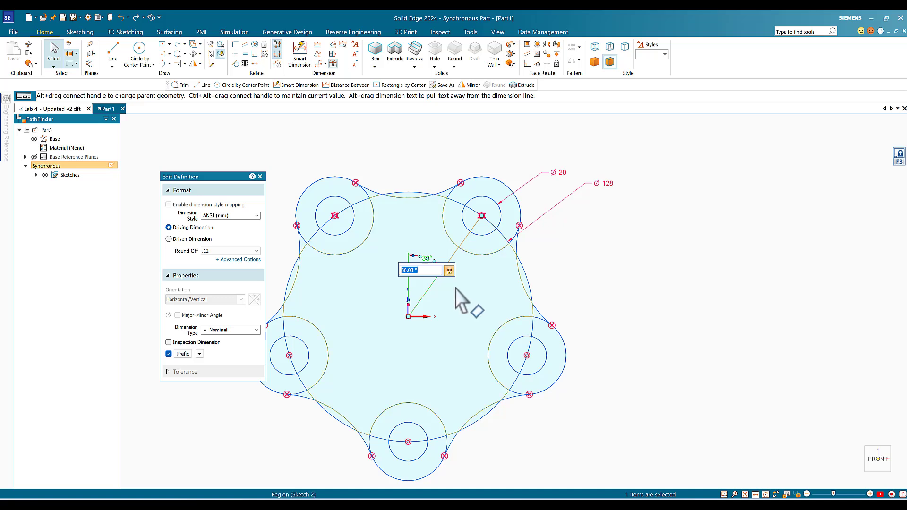
{"action": "key", "text": "Escape"}
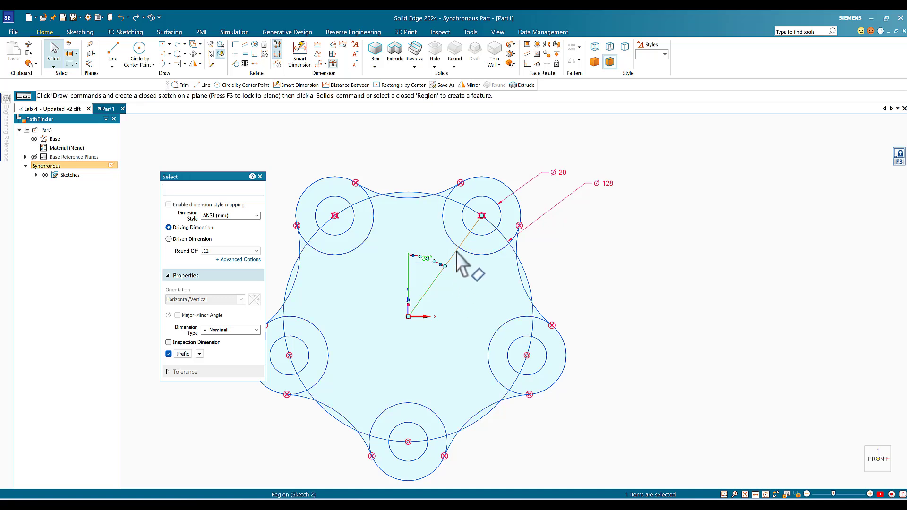
Step: Delete the 36° construction line and the 128 mm pitch circle from the sketch
{"action": "left_click", "coordinate": [456, 252]}
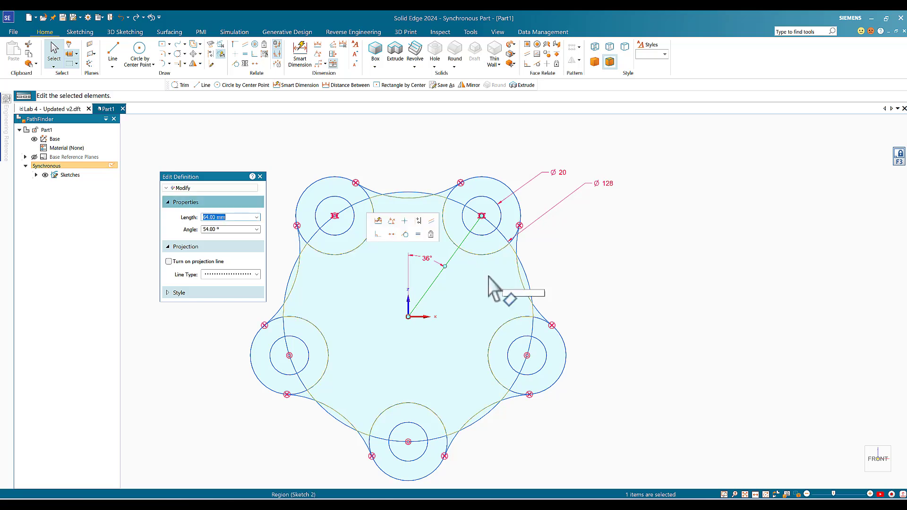
{"action": "key", "text": "Escape"}
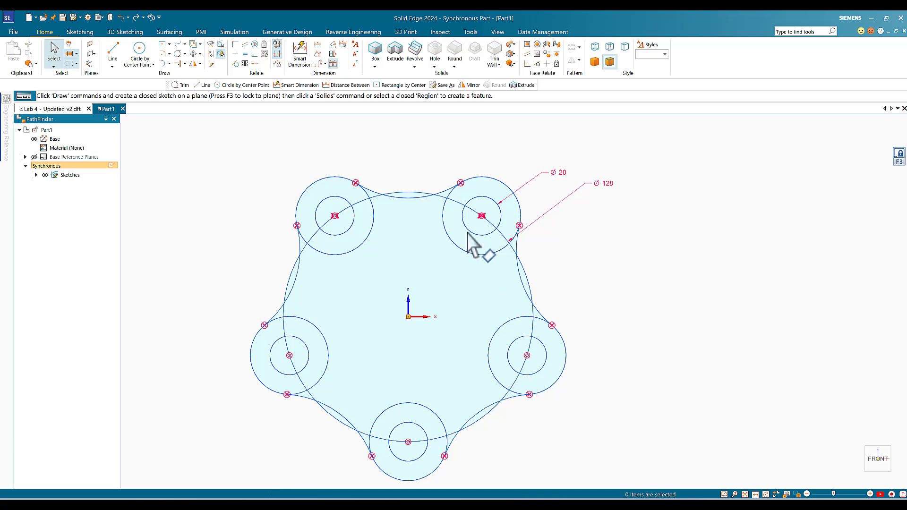
{"action": "left_click", "coordinate": [528, 280]}
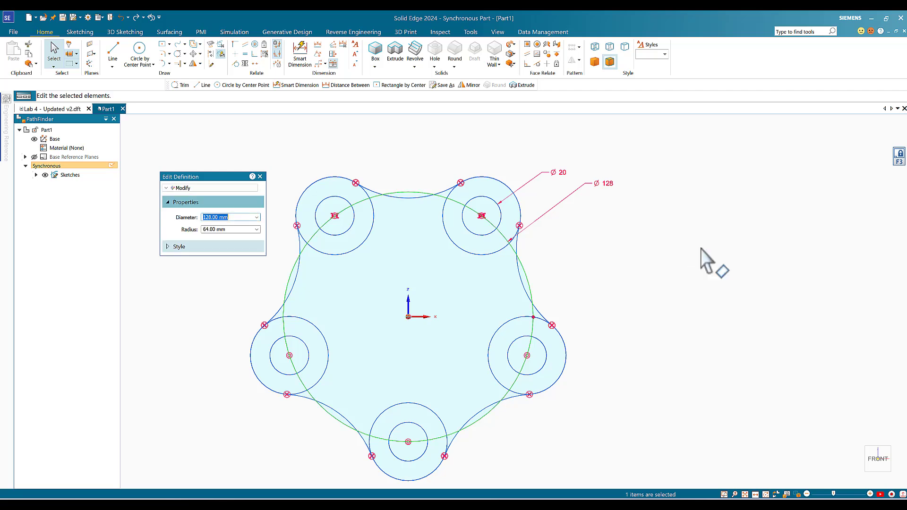
{"action": "key", "text": "Escape"}
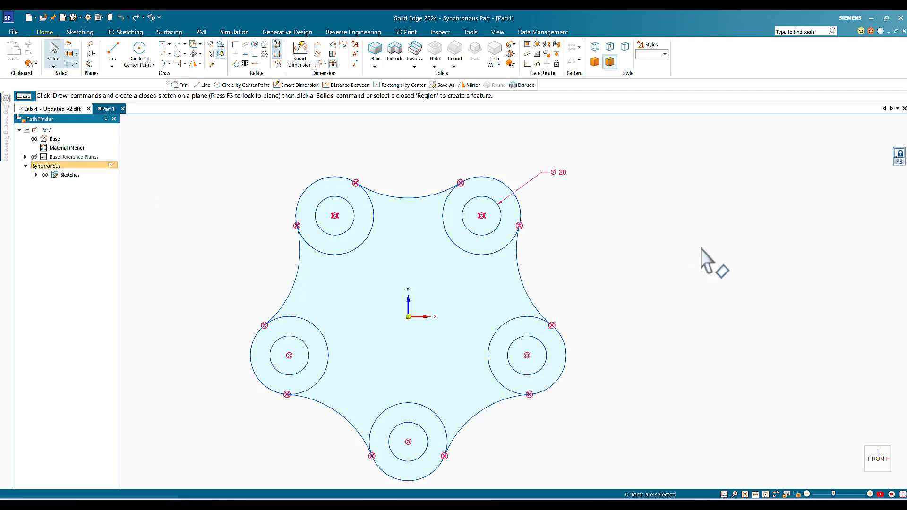
Step: Trim the inner portions of the five 40 mm lobe circles to leave one continuous outline around the plate
{"action": "left_click", "coordinate": [176, 54]}
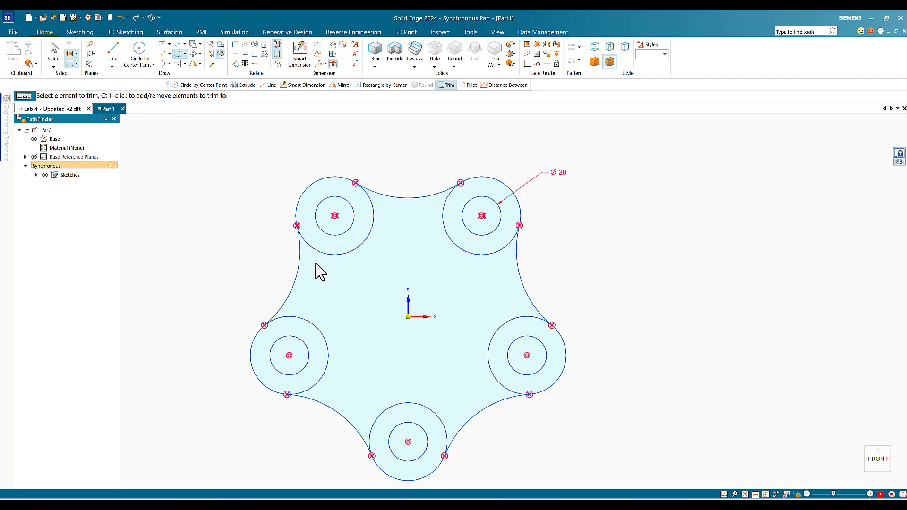
{"action": "left_click_drag", "start_coordinate": [322, 263], "coordinate": [323, 269]}
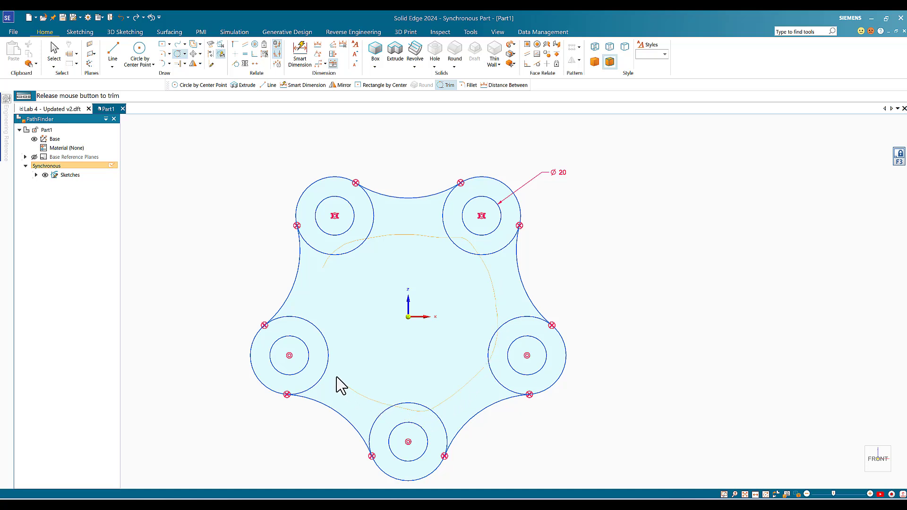
{"action": "left_click_drag", "start_coordinate": [326, 321], "coordinate": [356, 297]}
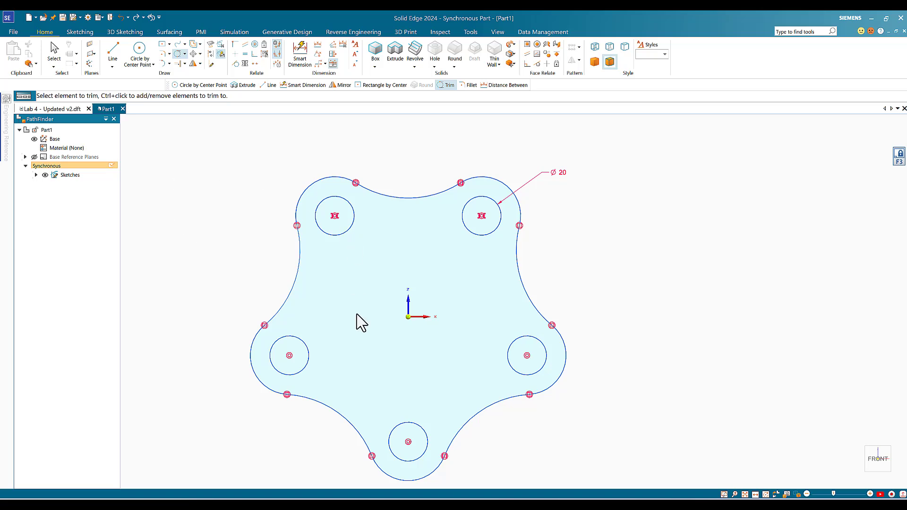
Step: Check the central opening in the reference drawing and draw concentric 64 mm and 50 mm diameter circles at the origin
{"action": "left_click", "coordinate": [56, 109]}
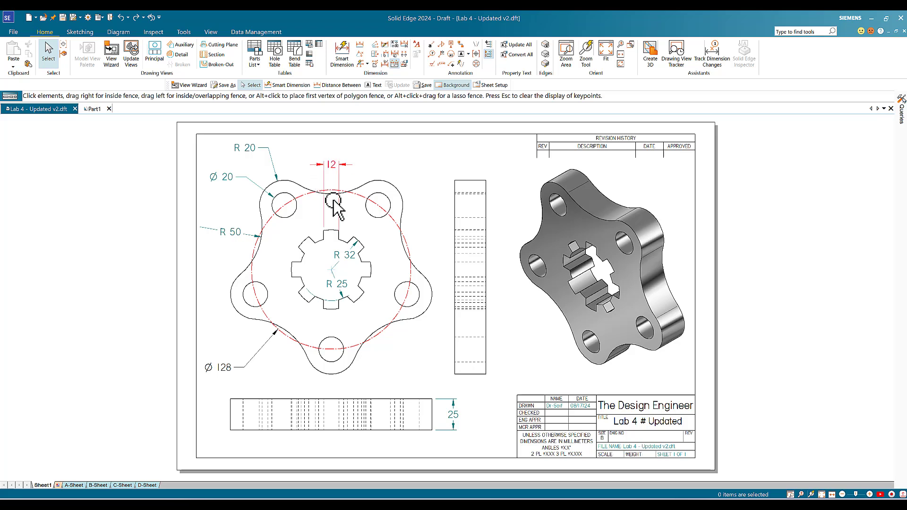
{"action": "left_click", "coordinate": [93, 109]}
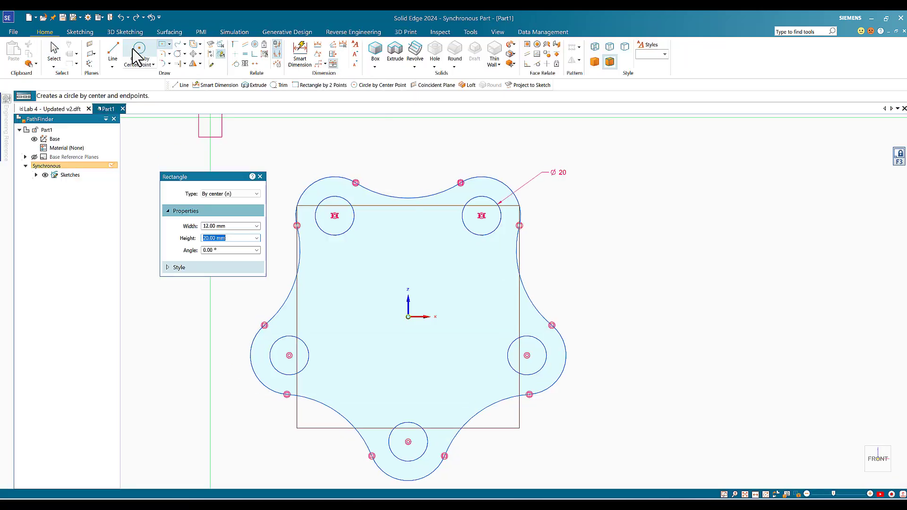
{"action": "left_click", "coordinate": [138, 52]}
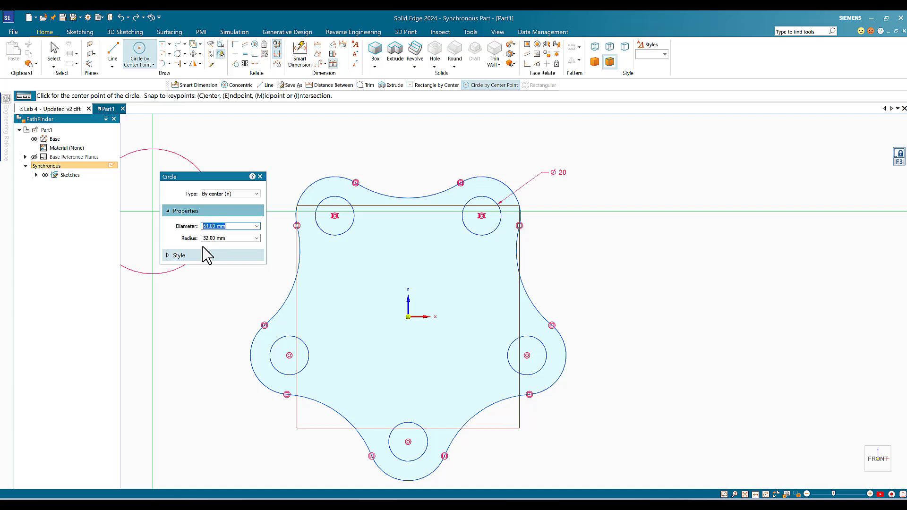
{"action": "left_click", "coordinate": [408, 317]}
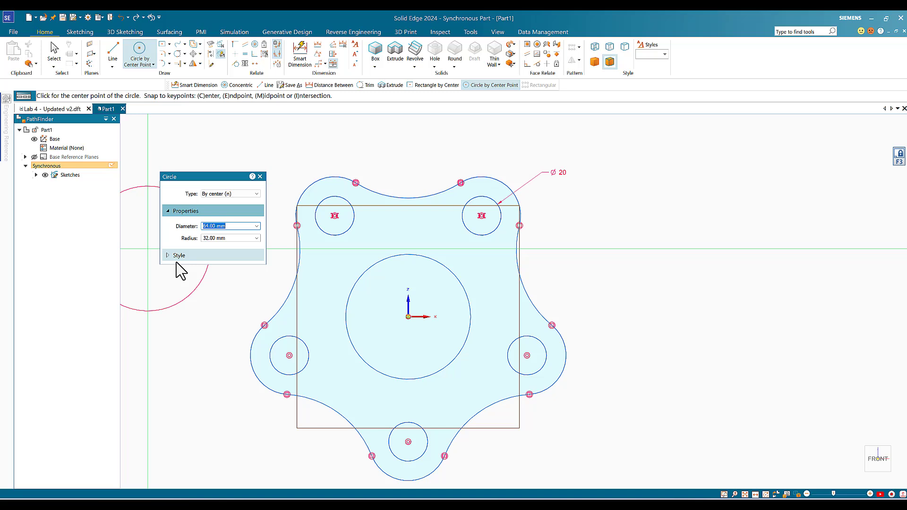
{"action": "type", "text": "50"}
{"action": "key", "text": "Return"}
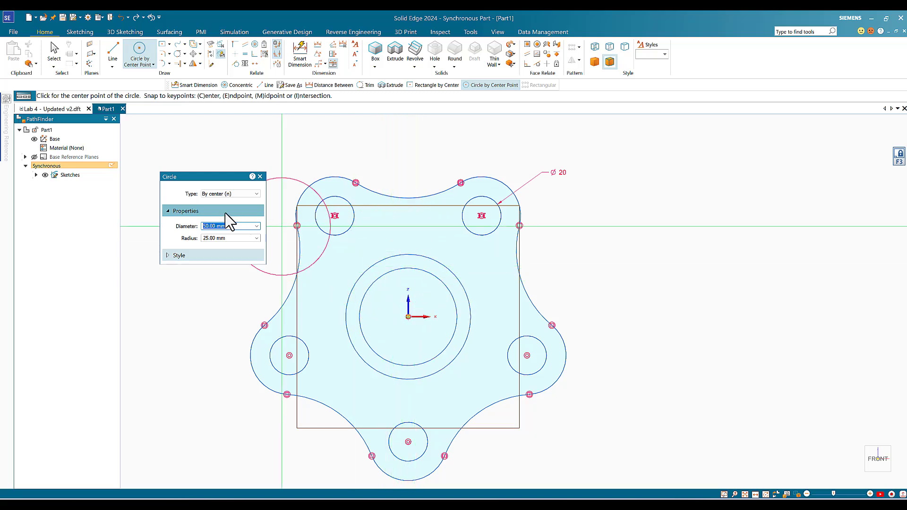
Step: Draw a 12 mm wide, 20 mm high rectangle centred on the uppermost point of the 50 mm circle
{"action": "left_click", "coordinate": [169, 44]}
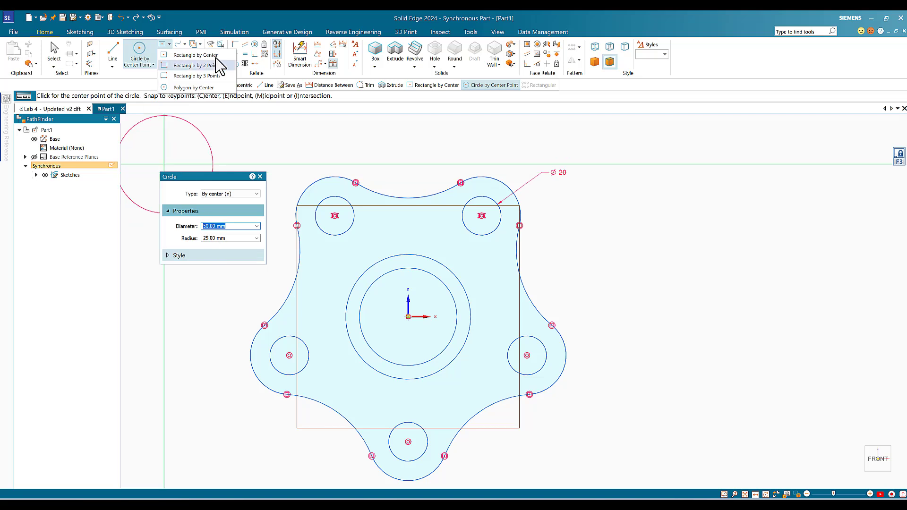
{"action": "left_click", "coordinate": [180, 104]}
{"action": "key", "text": "r"}
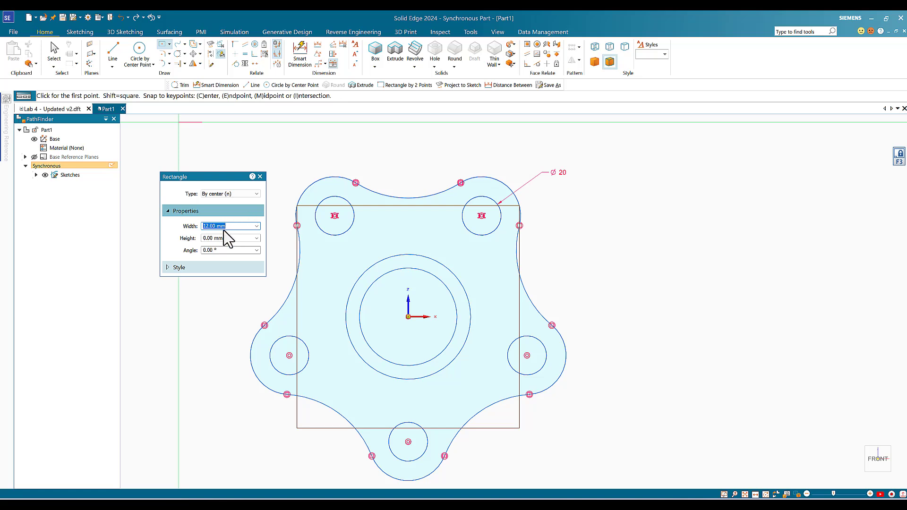
{"action": "key", "text": "Tab"}
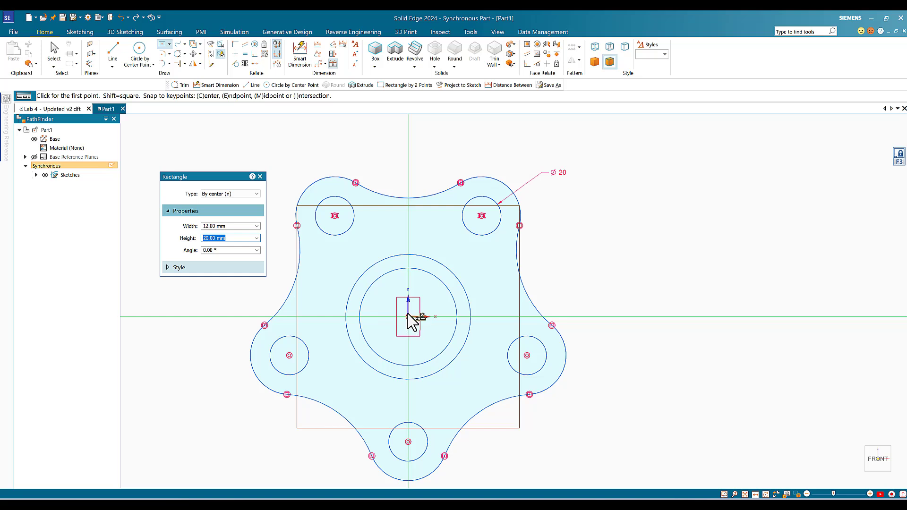
{"action": "left_click", "coordinate": [408, 269]}
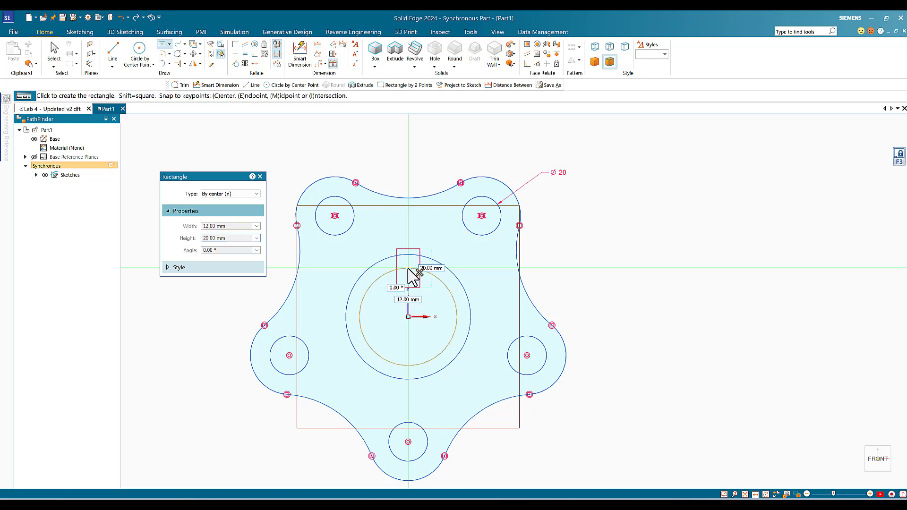
{"action": "left_click", "coordinate": [408, 268]}
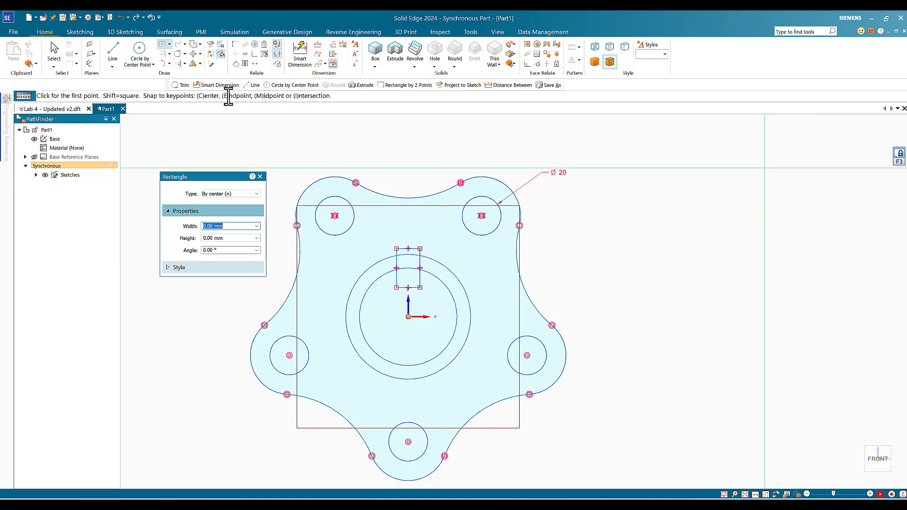
Step: Trim the rectangle and both central circles into one notch on the 50 mm opening, closed by the 64 mm circle's arc
{"action": "left_click", "coordinate": [735, 494]}
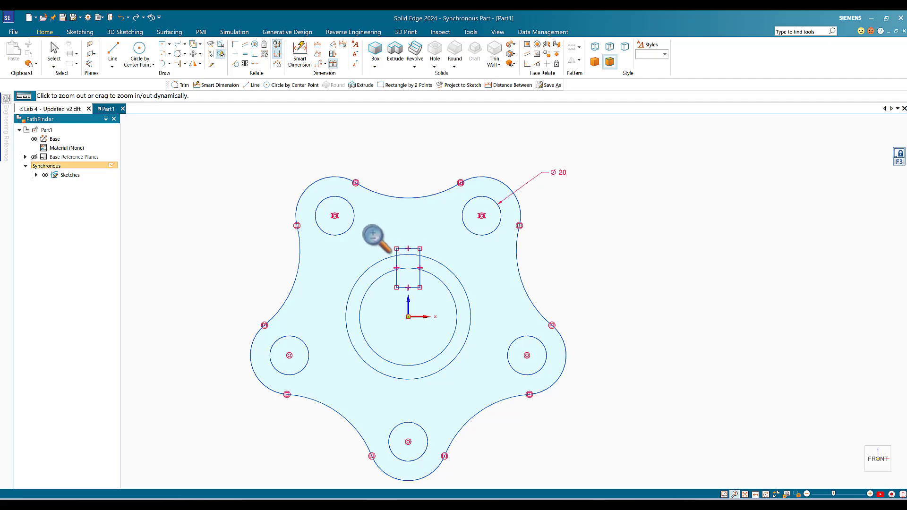
{"action": "left_click_drag", "start_coordinate": [373, 234], "coordinate": [381, 268]}
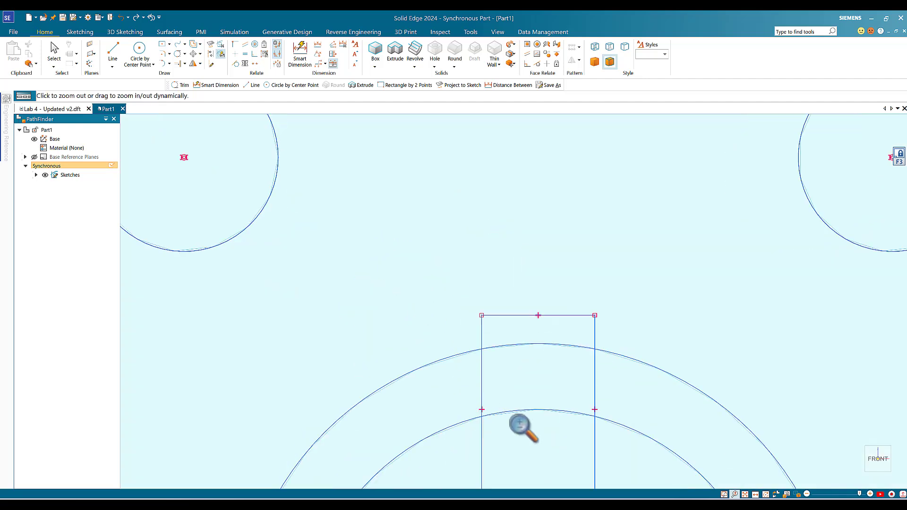
{"action": "left_click", "coordinate": [755, 495]}
{"action": "mouse_move", "coordinate": [543, 424]}
{"action": "left_mouse_down"}
{"action": "mouse_move", "coordinate": [522, 375]}
{"action": "mouse_move", "coordinate": [481, 322]}
{"action": "left_mouse_up"}
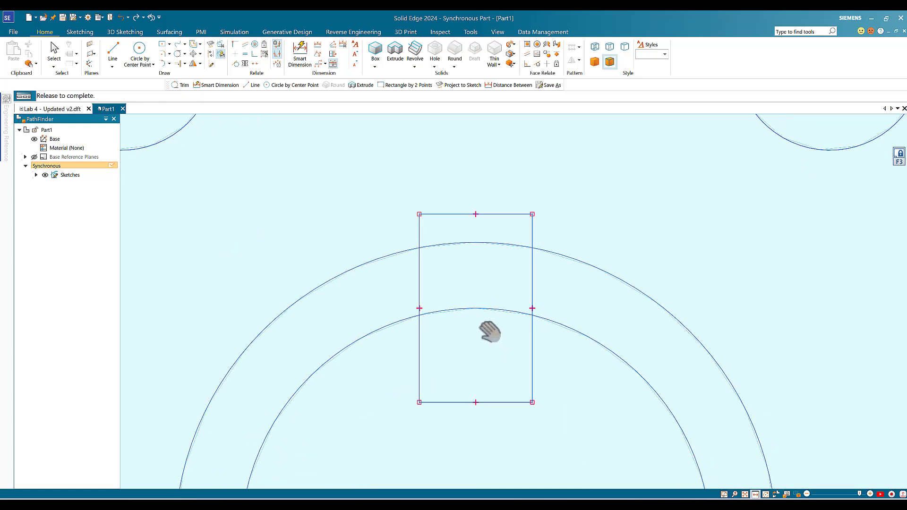
{"action": "left_click", "coordinate": [177, 54]}
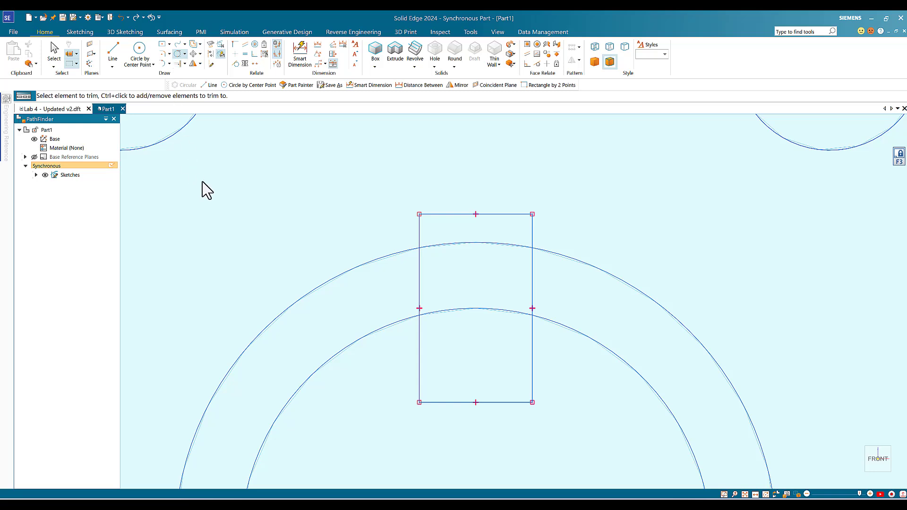
{"action": "left_click_drag", "start_coordinate": [392, 234], "coordinate": [421, 226]}
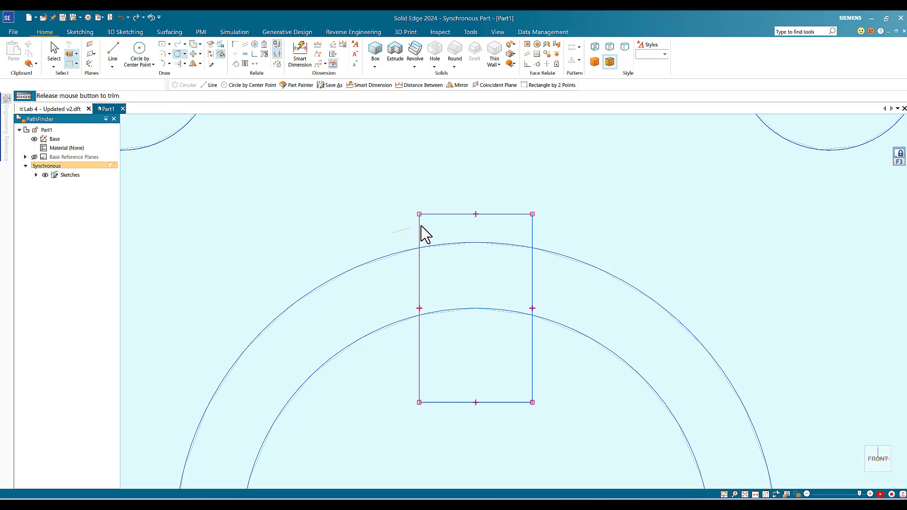
{"action": "left_click_drag", "start_coordinate": [559, 229], "coordinate": [574, 238]}
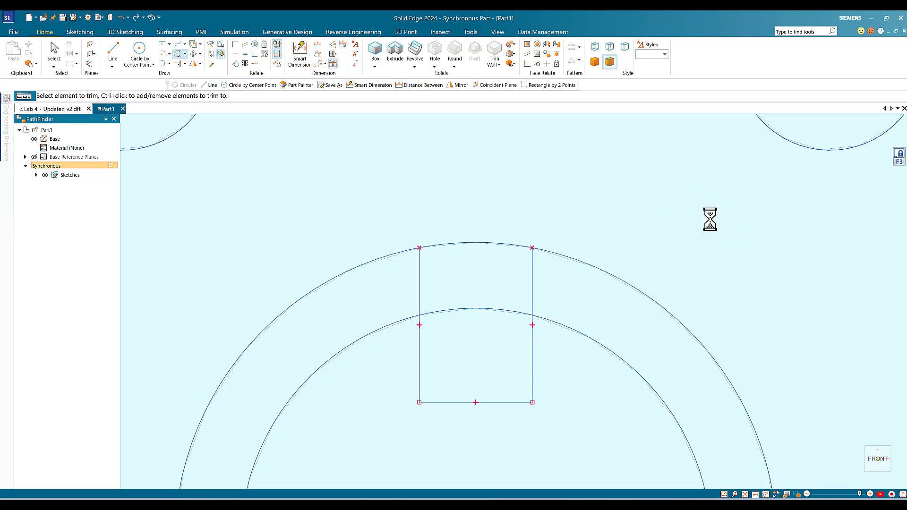
{"action": "mouse_move", "coordinate": [401, 341]}
{"action": "left_mouse_down"}
{"action": "mouse_move", "coordinate": [422, 338]}
{"action": "mouse_move", "coordinate": [445, 357]}
{"action": "mouse_move", "coordinate": [463, 406]}
{"action": "mouse_move", "coordinate": [544, 373]}
{"action": "left_mouse_up"}
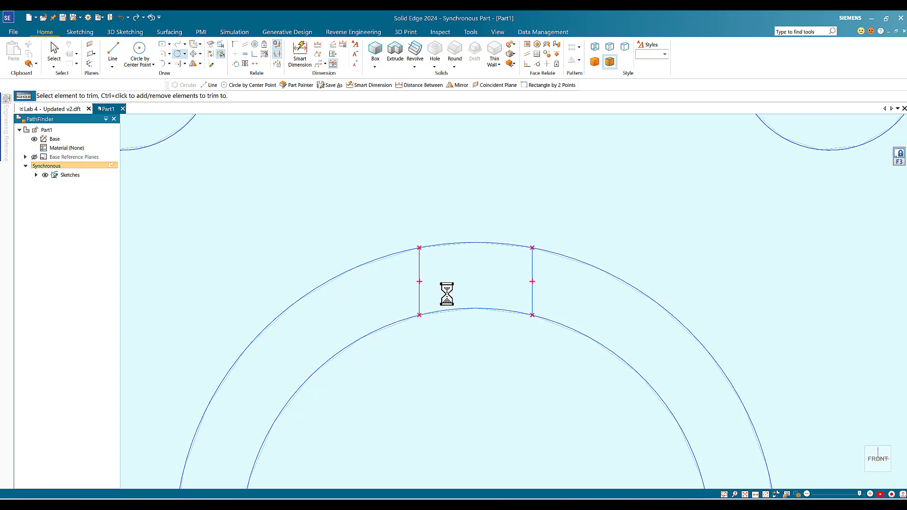
{"action": "left_click_drag", "start_coordinate": [482, 281], "coordinate": [468, 373]}
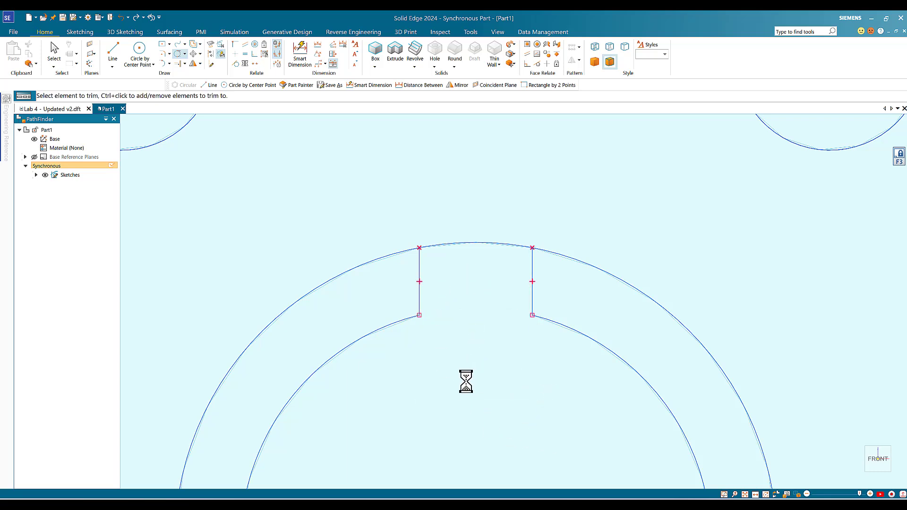
{"action": "mouse_move", "coordinate": [365, 232]}
{"action": "left_mouse_down"}
{"action": "mouse_move", "coordinate": [362, 225]}
{"action": "mouse_move", "coordinate": [359, 274]}
{"action": "mouse_move", "coordinate": [342, 274]}
{"action": "left_mouse_up"}
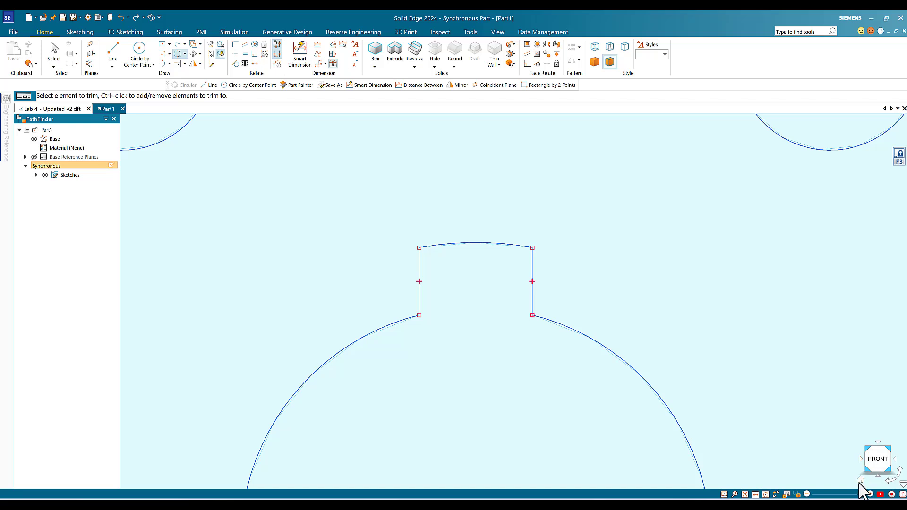
Step: Extrude the lobed plate region symmetrically to a 25 mm thickness, leaving the five holes and the notched central opening open
{"action": "left_click", "coordinate": [861, 480]}
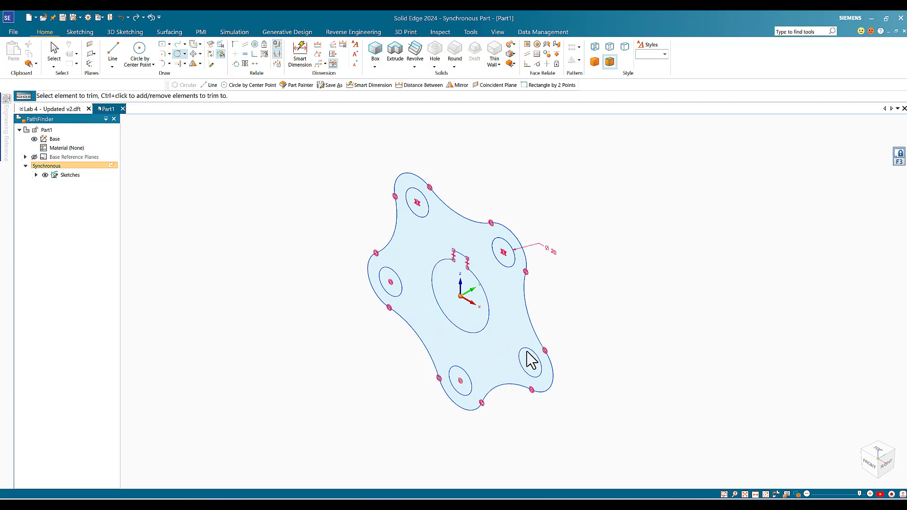
{"action": "left_click", "coordinate": [56, 51]}
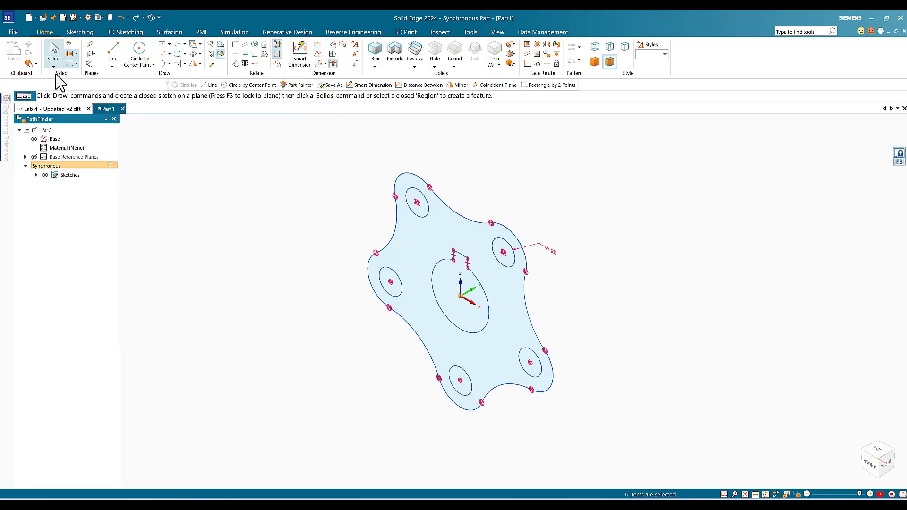
{"action": "left_click", "coordinate": [53, 50]}
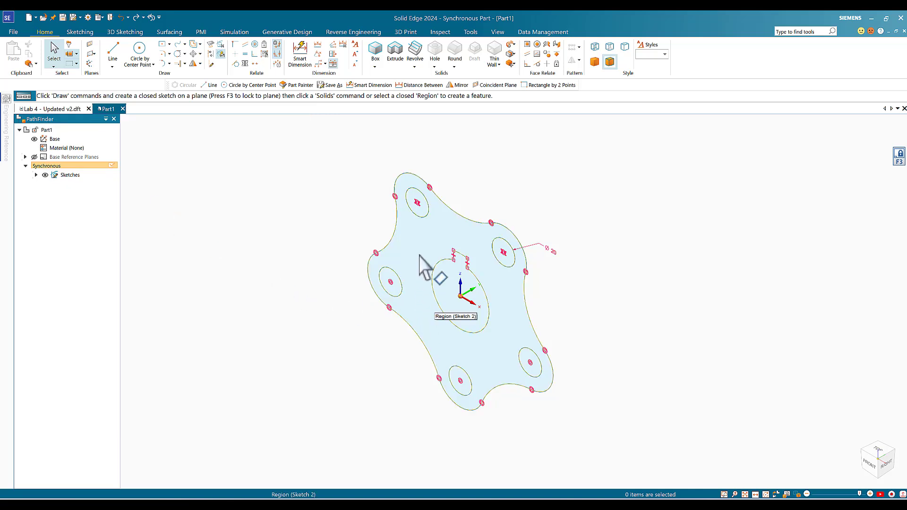
{"action": "left_click", "coordinate": [412, 273]}
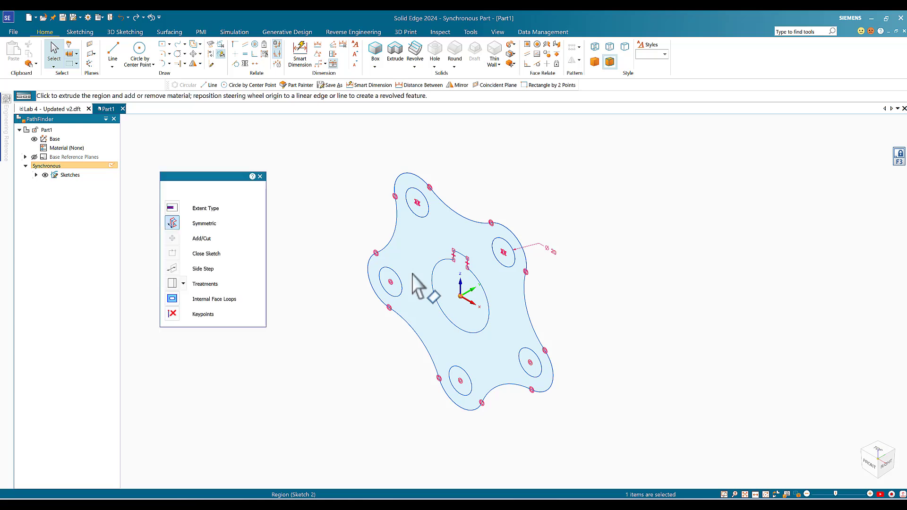
{"action": "left_click", "coordinate": [173, 224]}
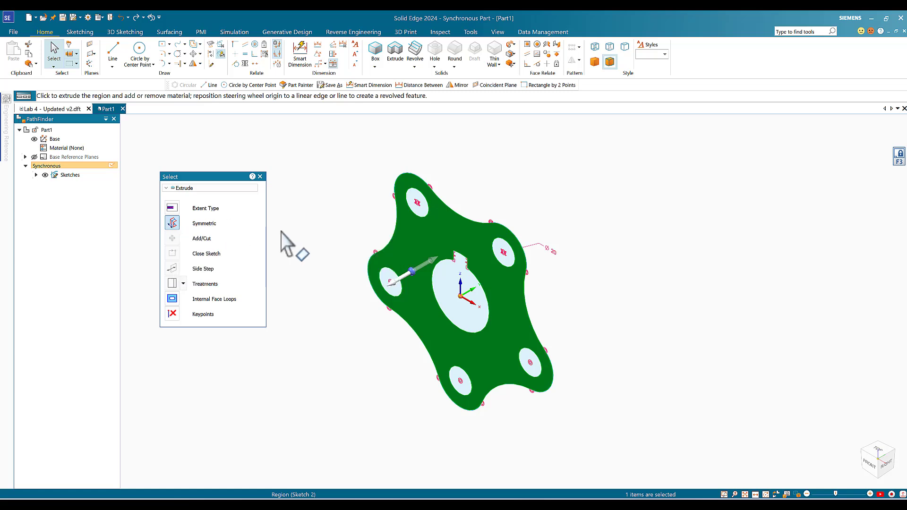
{"action": "left_click", "coordinate": [401, 280]}
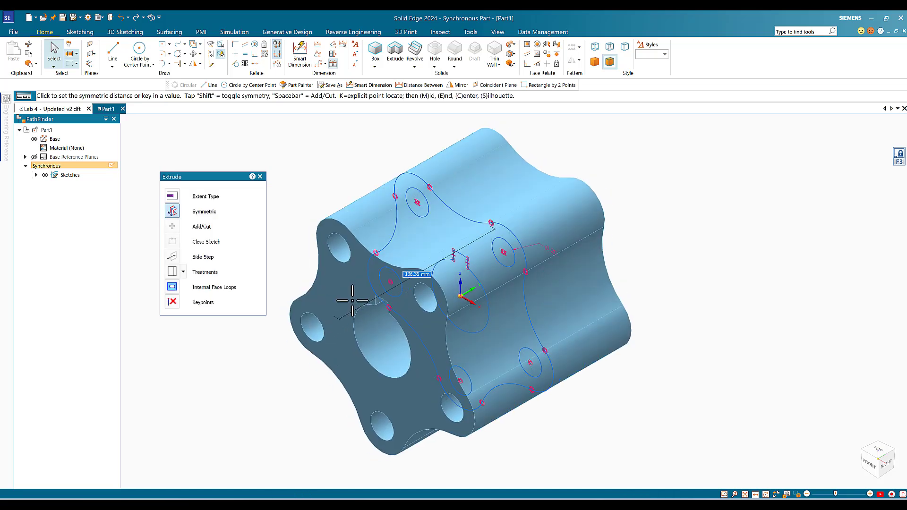
{"action": "left_click", "coordinate": [172, 211]}
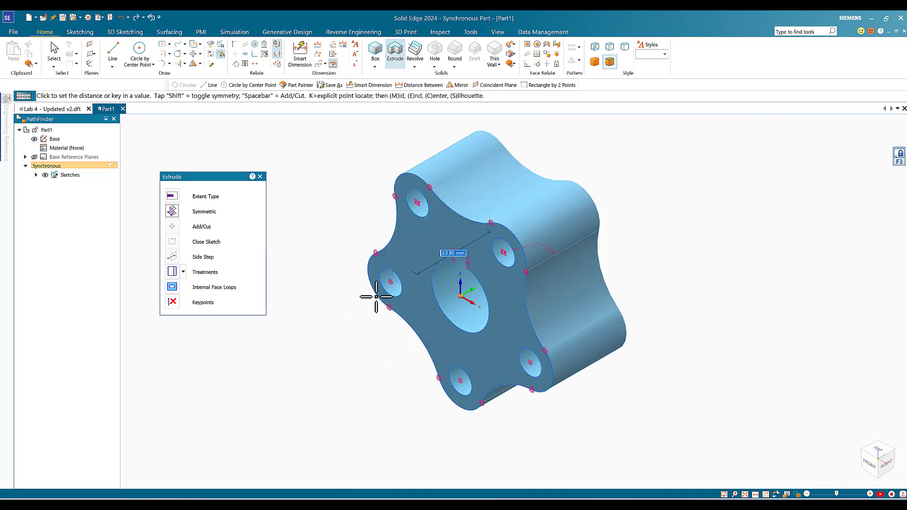
{"action": "left_click", "coordinate": [172, 212]}
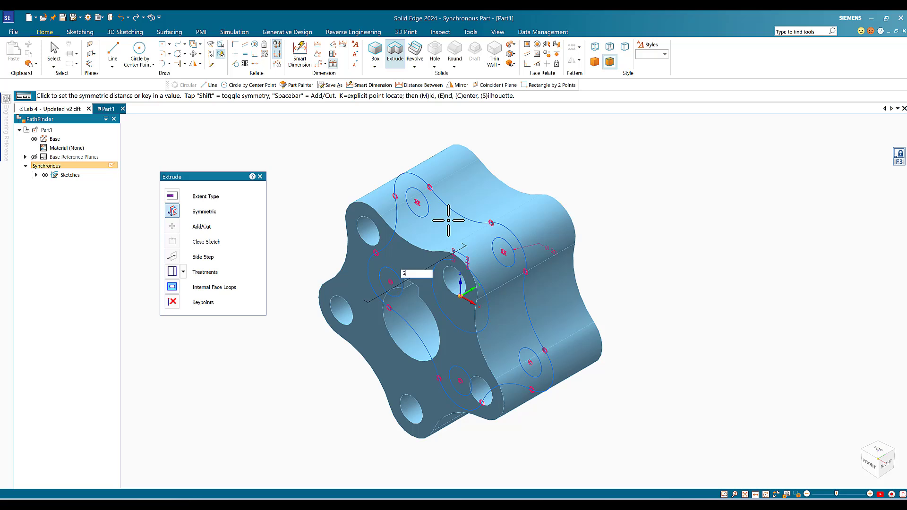
{"action": "key", "text": "Return"}
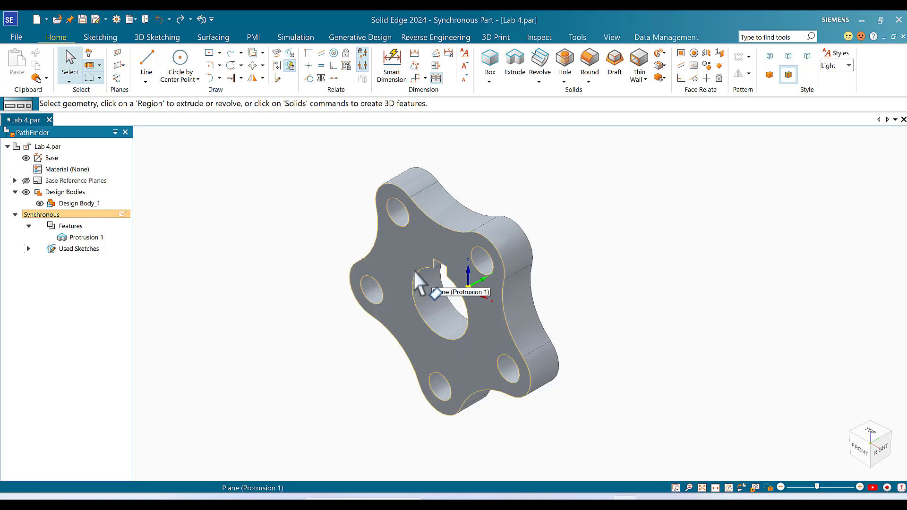
Step: Pattern the notch's three faces circularly around the central opening's axis with a count of 8
{"action": "left_click", "coordinate": [861, 457]}
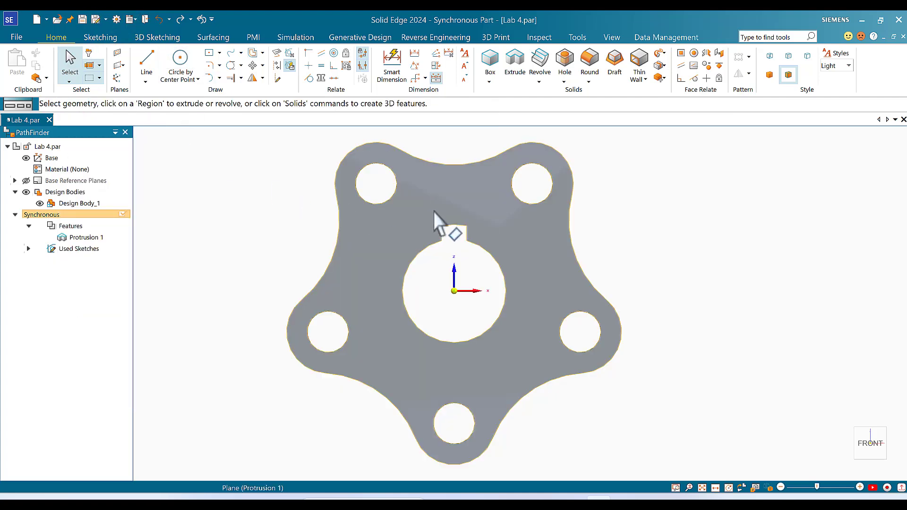
{"action": "left_click", "coordinate": [470, 249]}
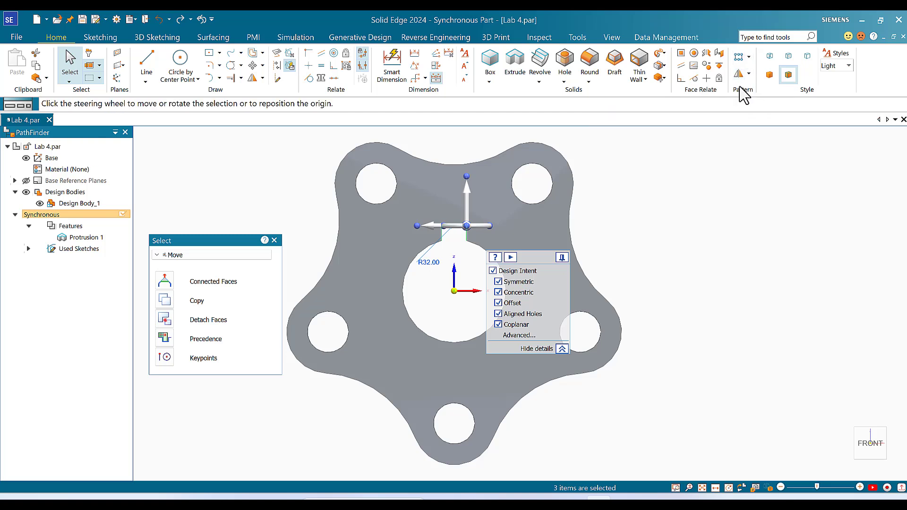
{"action": "left_click", "coordinate": [749, 58]}
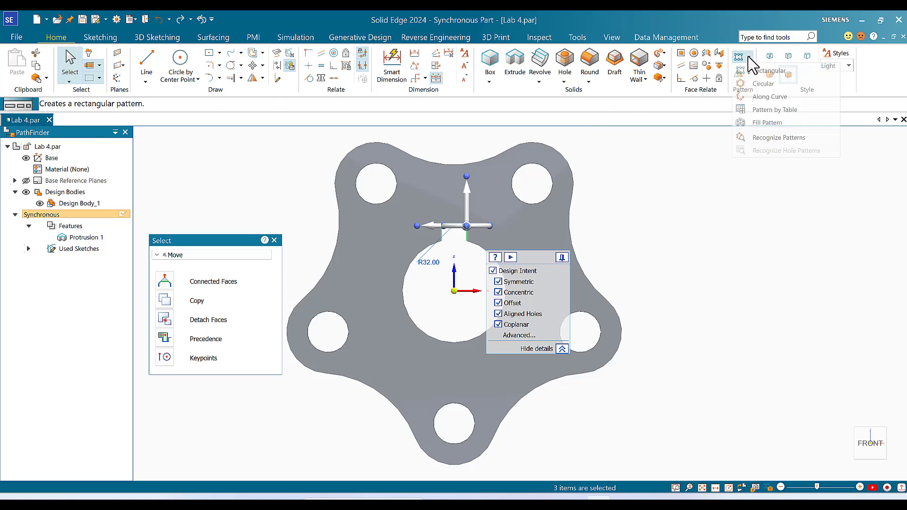
{"action": "left_click", "coordinate": [753, 85]}
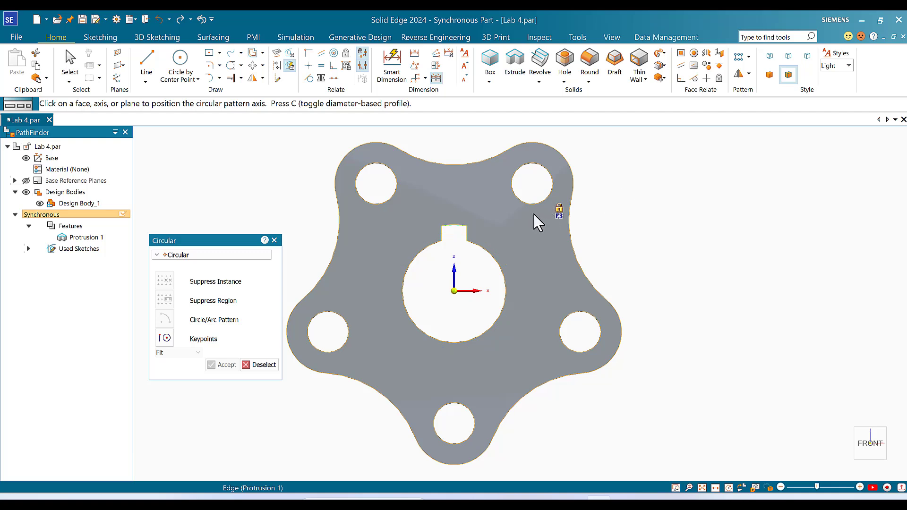
{"action": "left_click", "coordinate": [482, 255]}
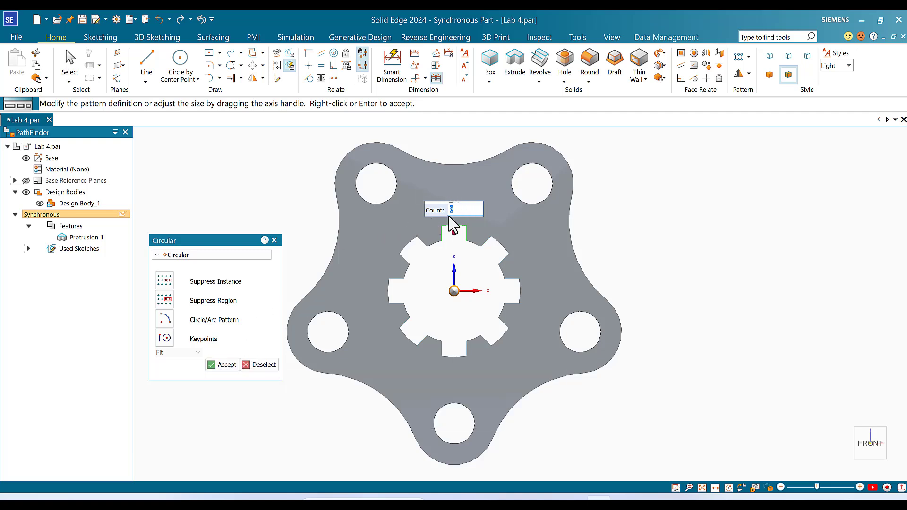
{"action": "left_click", "coordinate": [223, 367]}
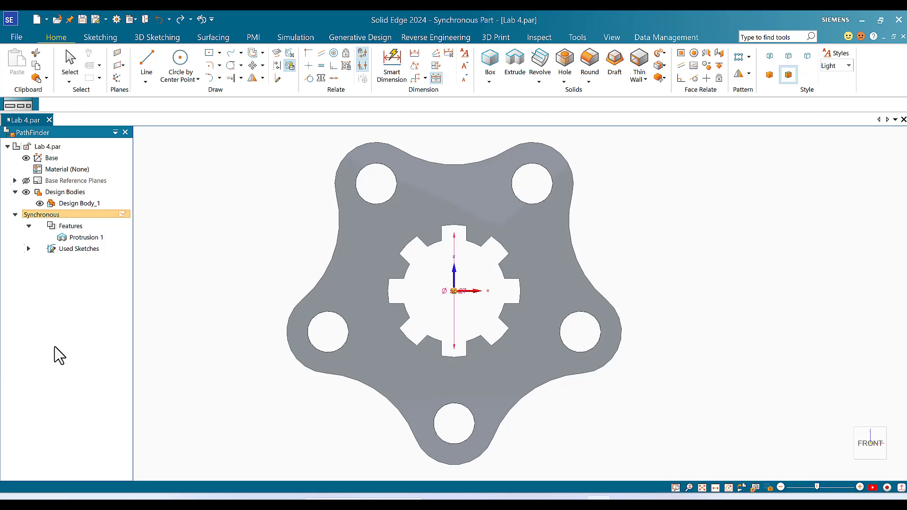
{"action": "left_click", "coordinate": [402, 338]}
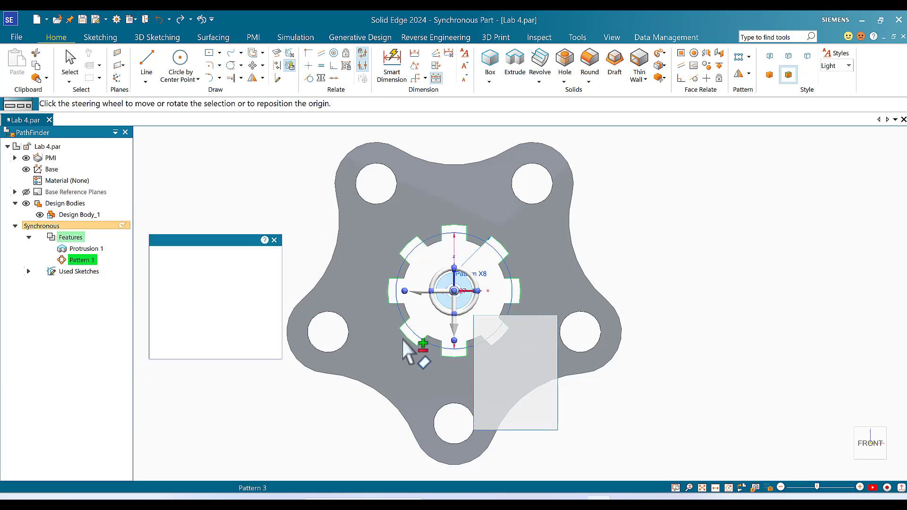